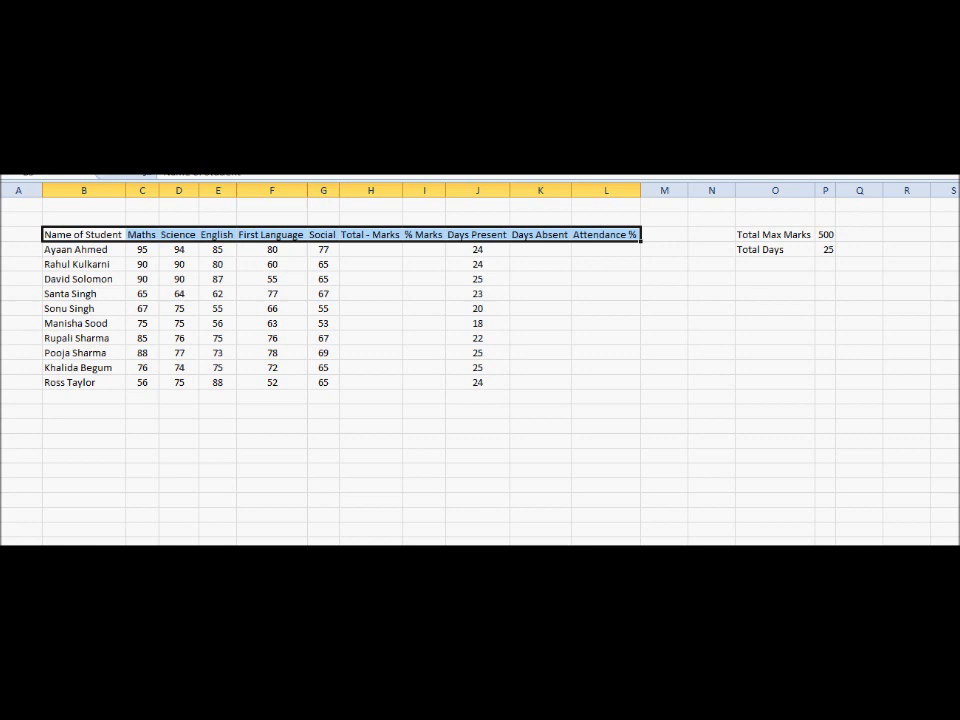
# Step: Review the first student's row across the total, percentage and absence columns, and the five subject marks in C4:G4
pyautogui.click(371, 249)
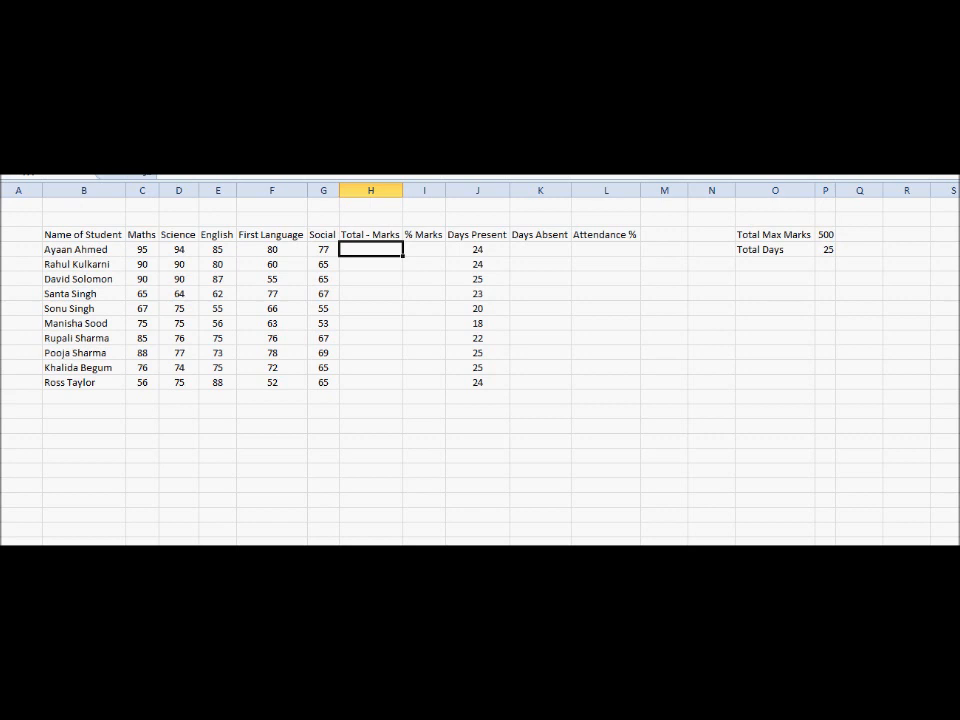
pyautogui.click(424, 249)
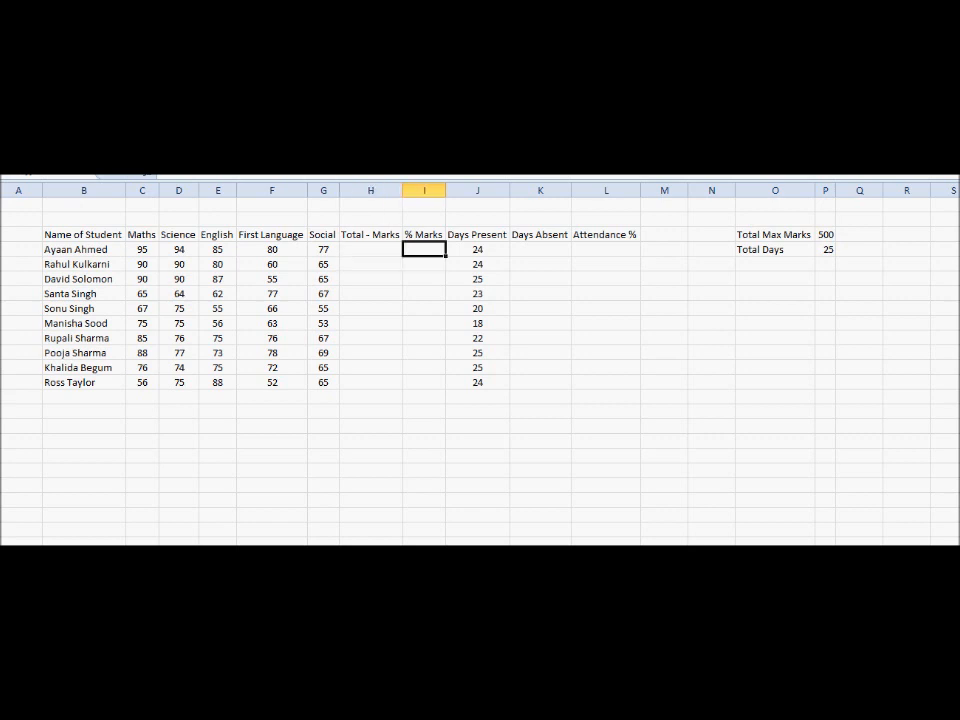
pyautogui.press('Right')
pyautogui.press('Right')
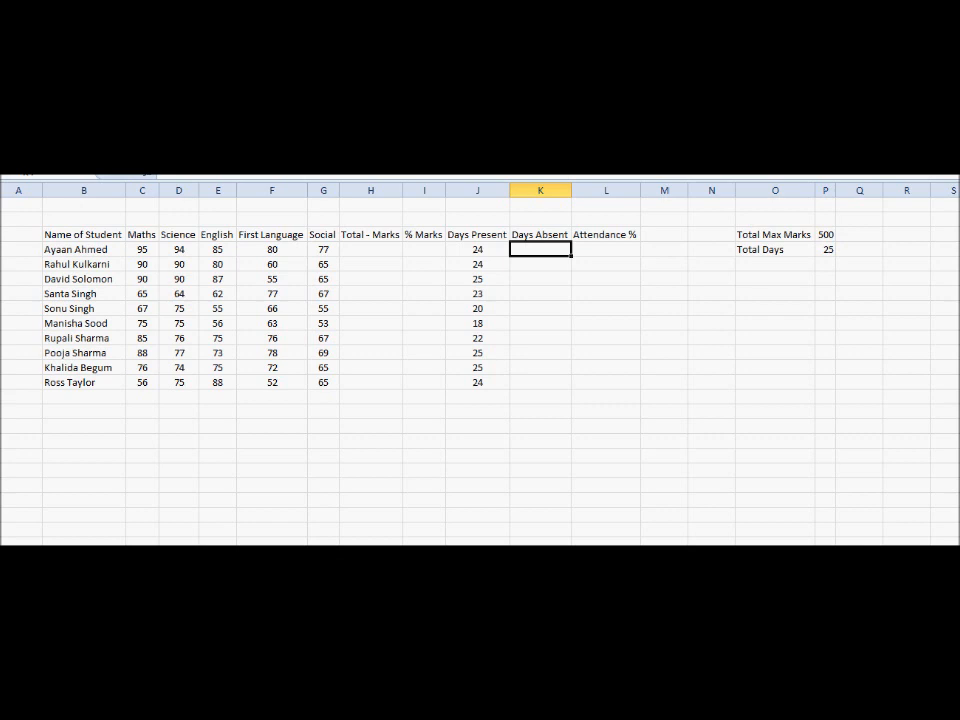
pyautogui.press('Left')
pyautogui.press('Left')
pyautogui.press('Left')
pyautogui.press('Left')
pyautogui.press('Left')
pyautogui.press('Left')
pyautogui.press('Left')
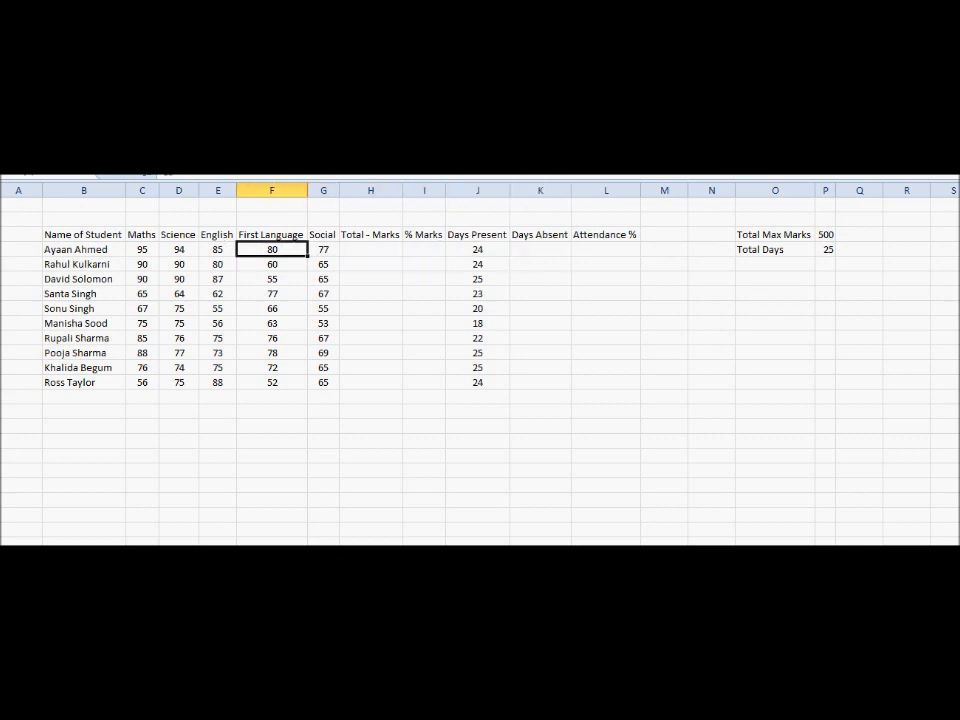
pyautogui.press('Left')
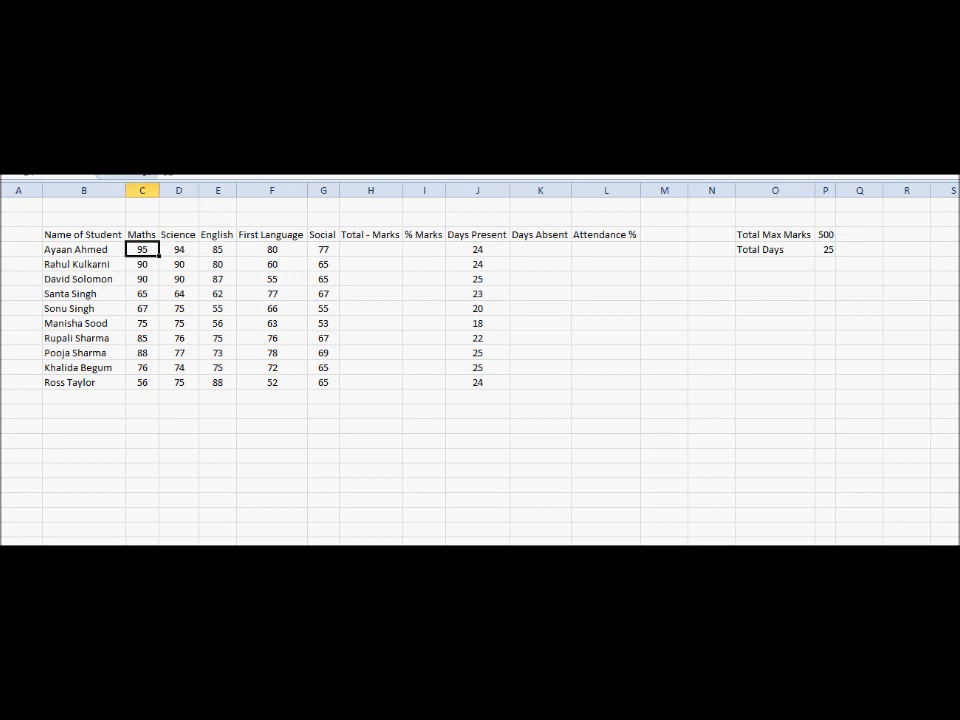
pyautogui.press('Left')
pyautogui.press('Right')
pyautogui.press('Right')
pyautogui.press('Right')
pyautogui.press('Right')
pyautogui.press('Right')
pyautogui.press('Right')
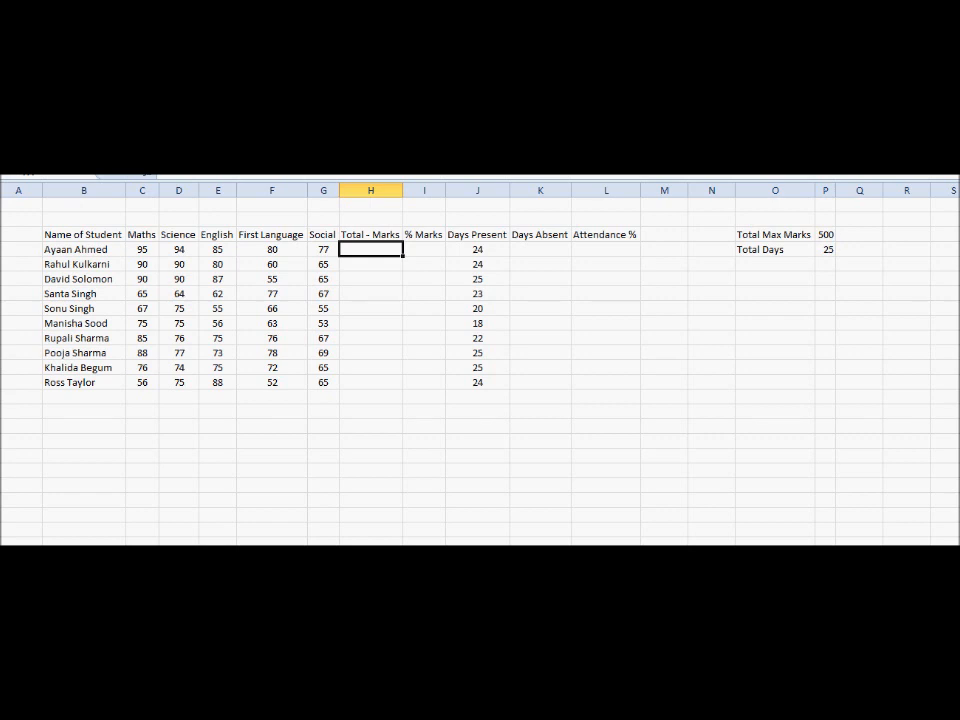
pyautogui.moveTo(142, 249); pyautogui.dragTo(323, 249)
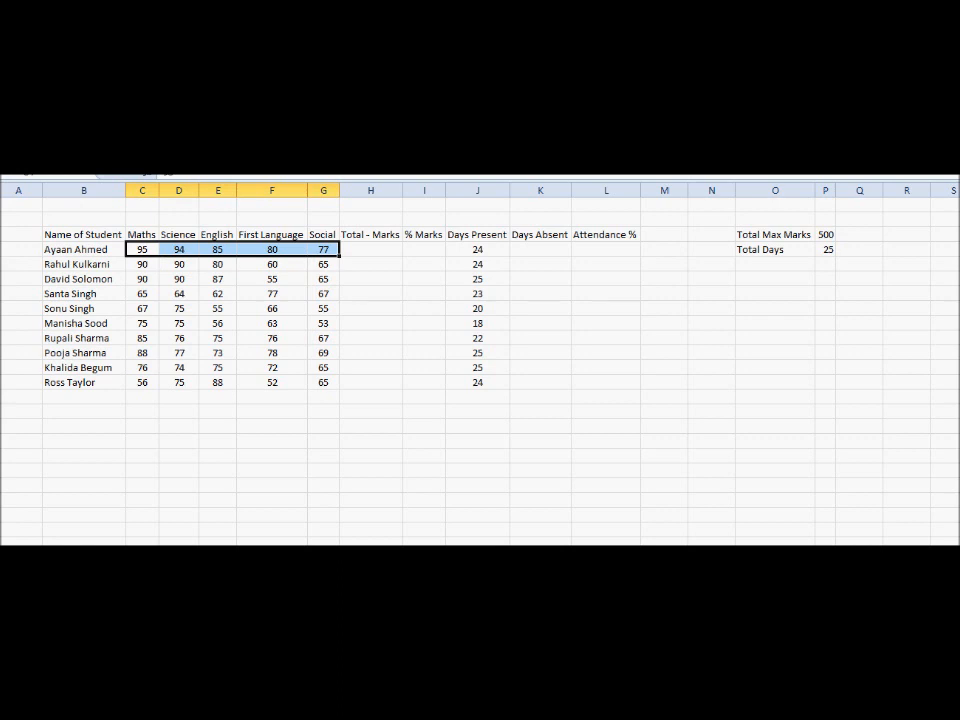
# Step: Enter =SUM(C4:G4) in H4 to total the first student's five subject marks
pyautogui.click(371, 249)
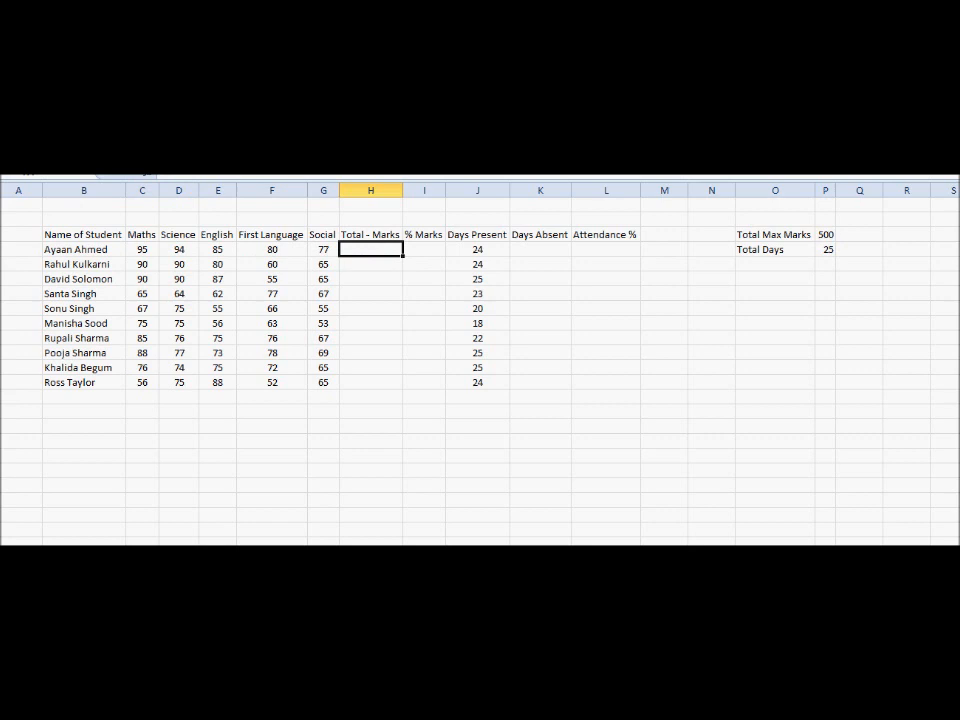
pyautogui.write('=')
pyautogui.write('s')
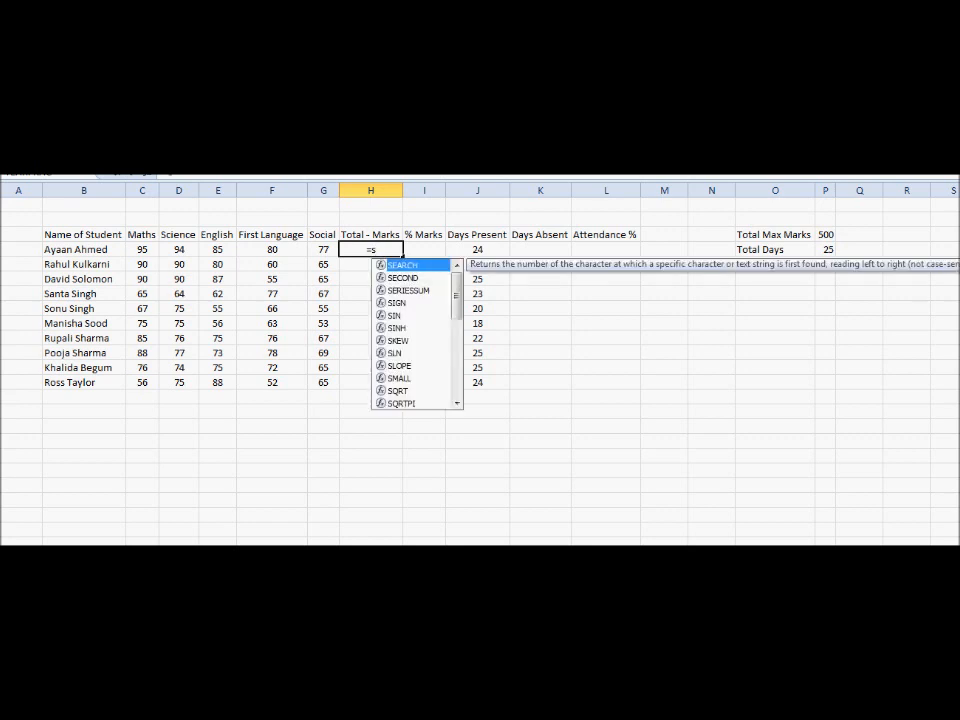
pyautogui.write('um')
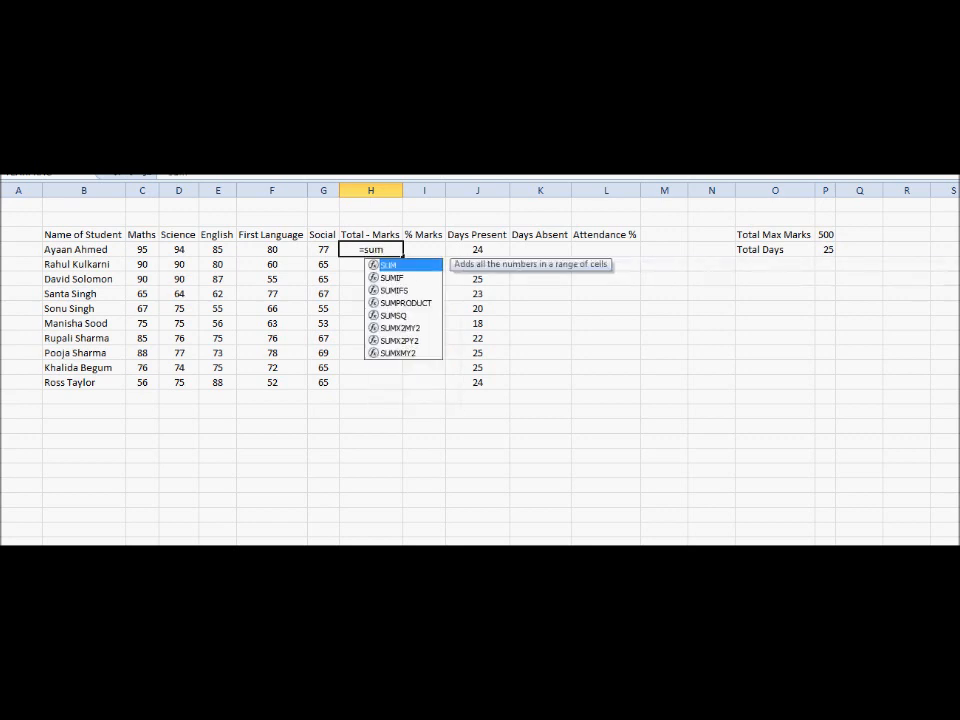
pyautogui.press('Tab')
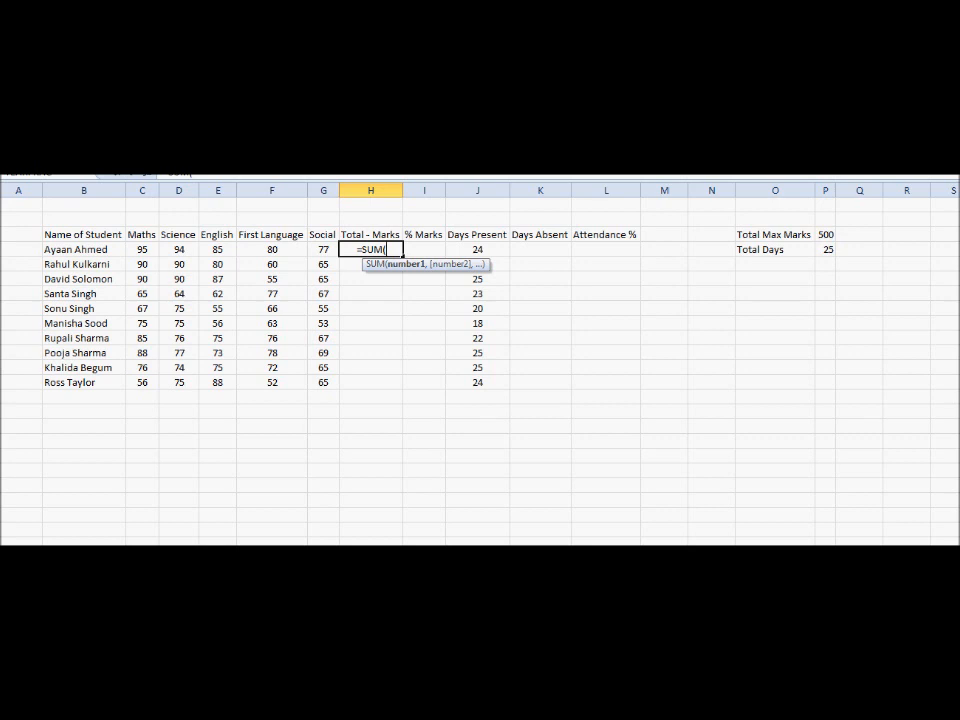
pyautogui.moveTo(142, 250); pyautogui.dragTo(325, 250)
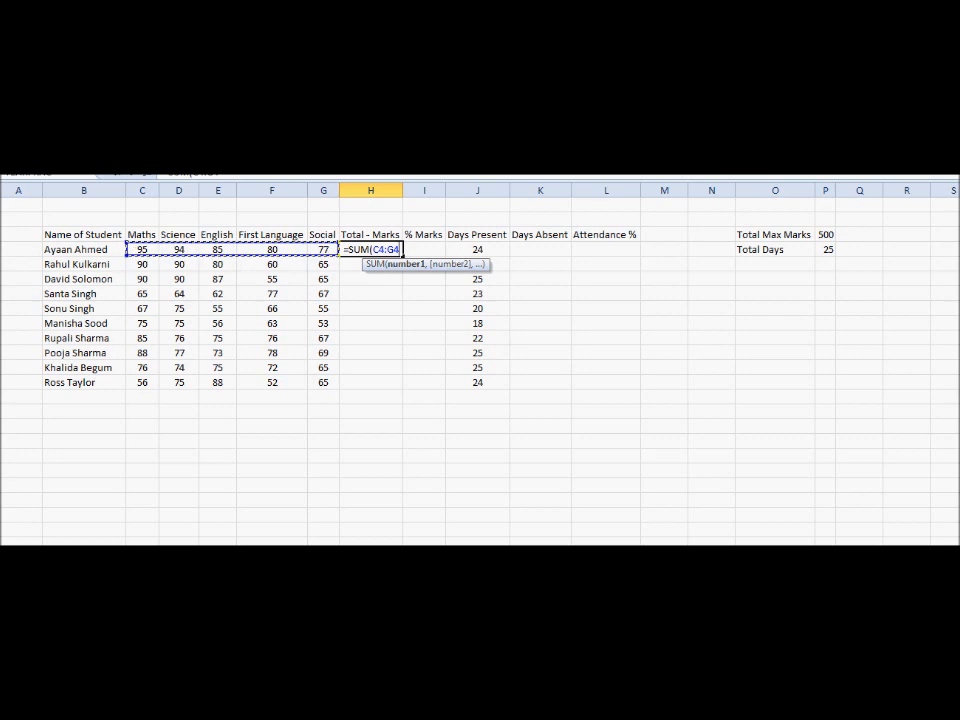
pyautogui.write(')')
pyautogui.press('Return')
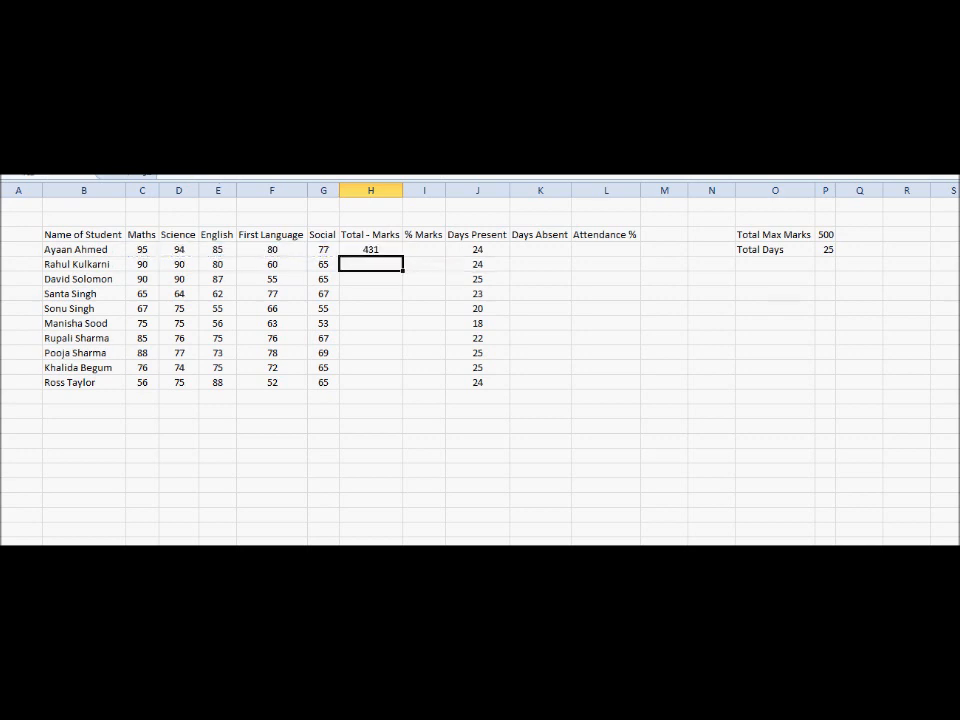
# Step: Copy the total marks formula from H4 into H5 and H6
pyautogui.click(370, 249)
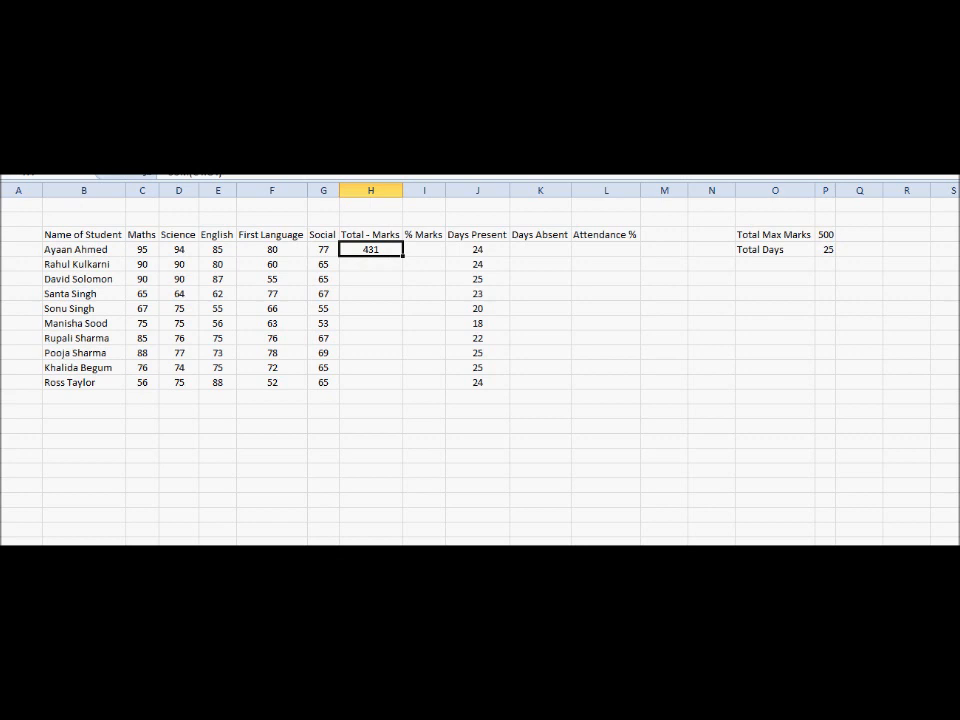
pyautogui.click(370, 264)
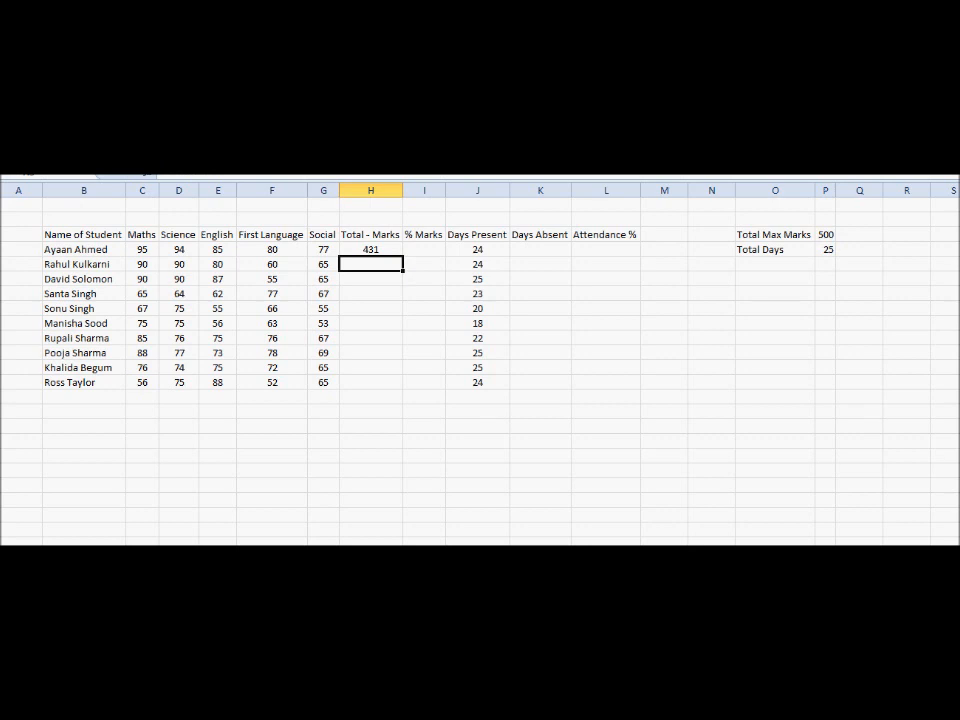
pyautogui.click(370, 249)
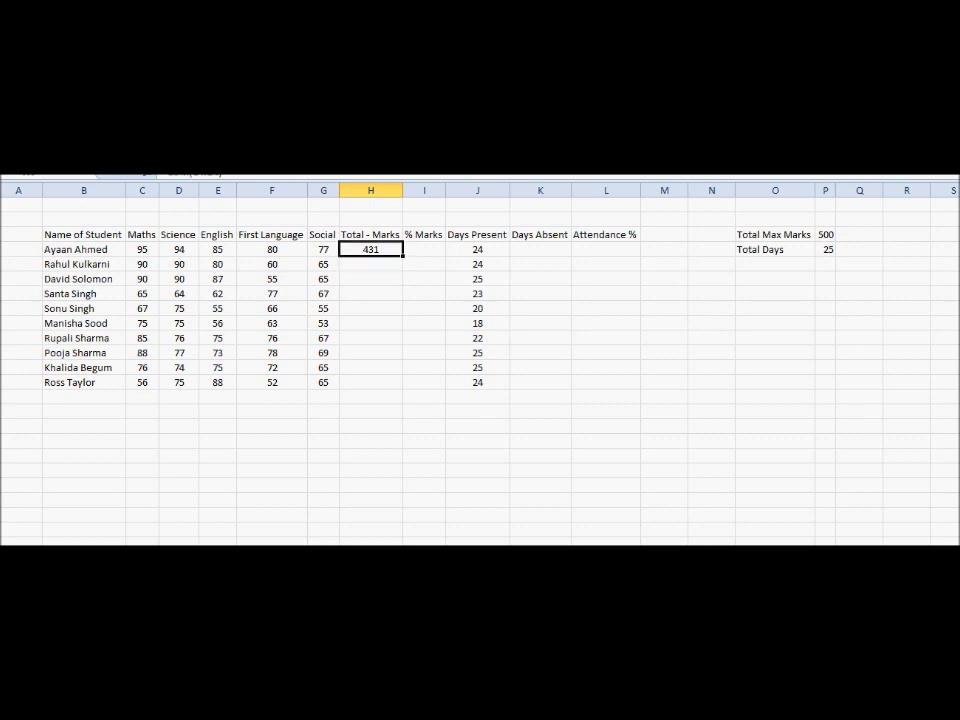
pyautogui.hotkey('ctrl', 'c')
pyautogui.click(370, 264)
pyautogui.hotkey('ctrl', 'v')
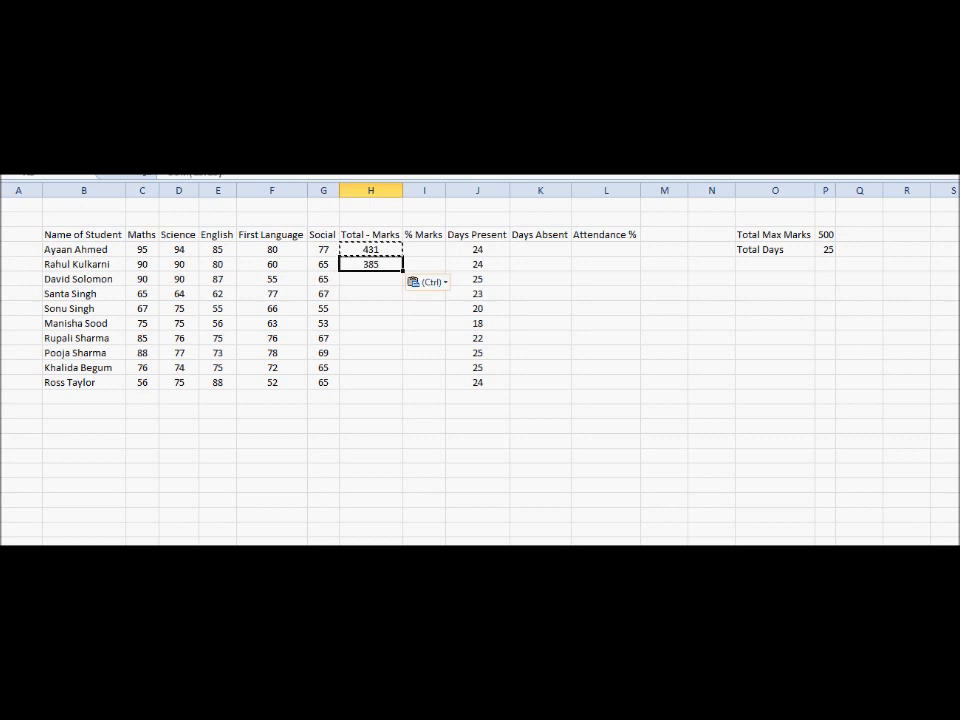
pyautogui.click(370, 279)
pyautogui.hotkey('ctrl', 'v')
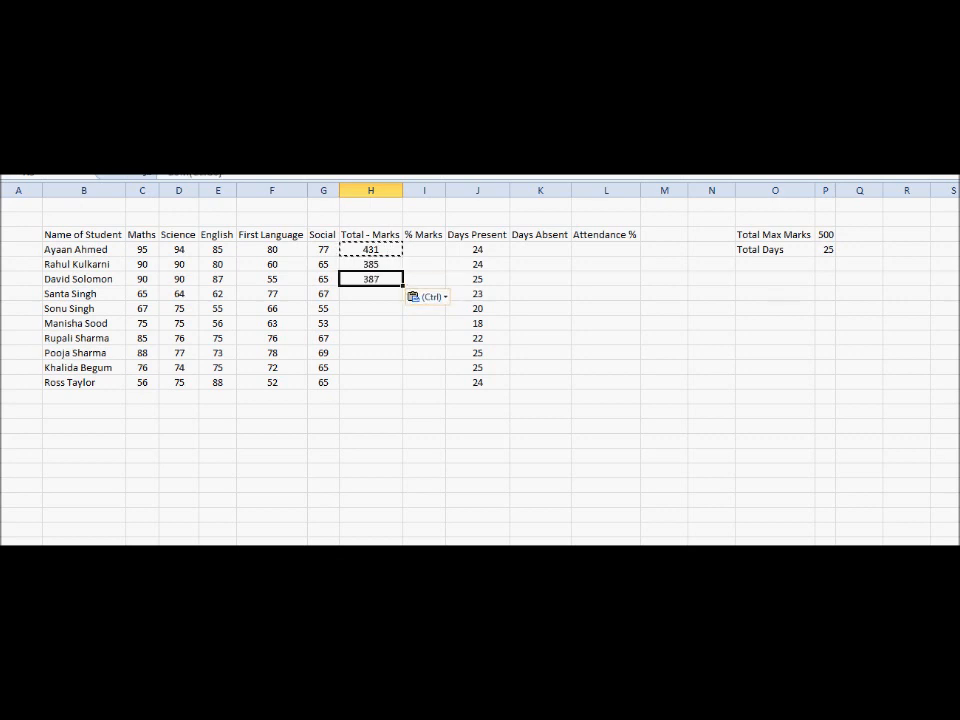
# Step: Fill the total marks formula from H4 down to H13 for all students and check a few of the filled cells
pyautogui.click(370, 249)
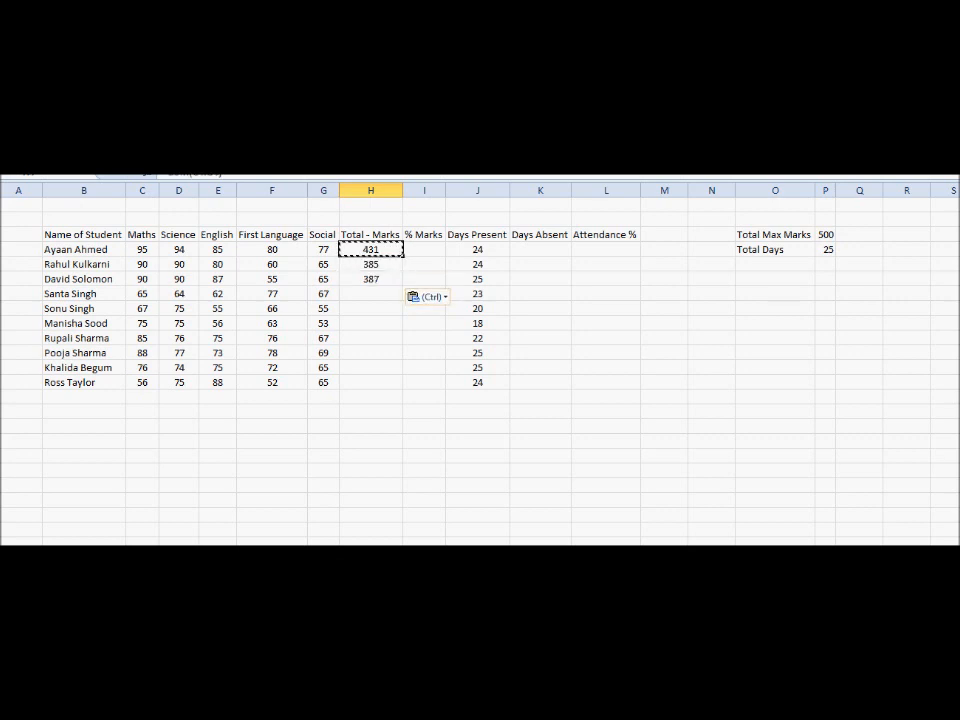
pyautogui.moveTo(403, 257); pyautogui.dragTo(403, 390)
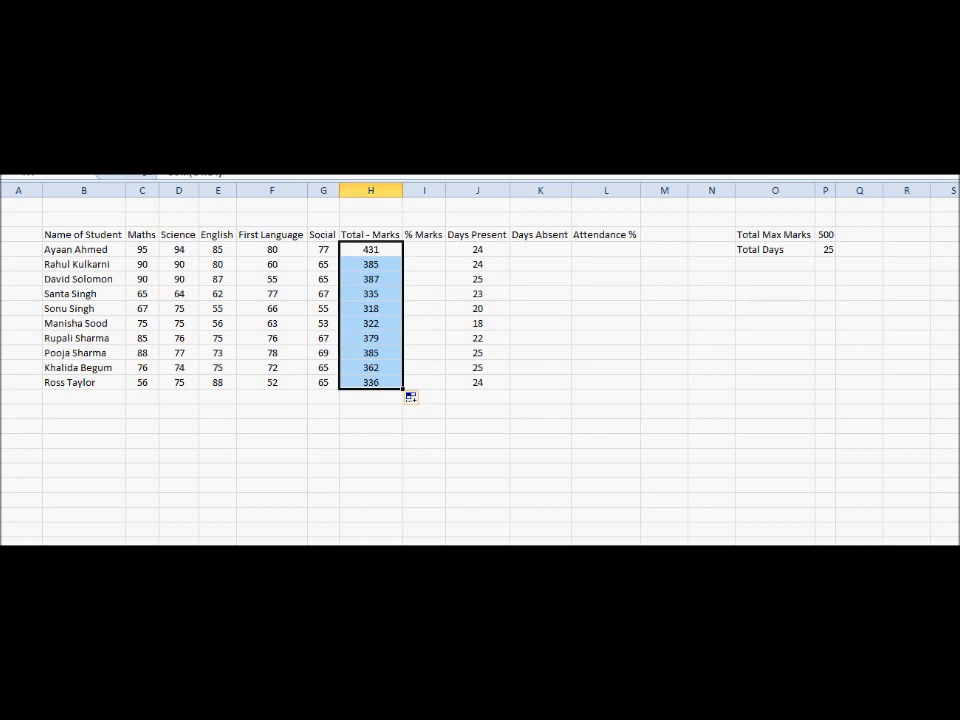
pyautogui.click(370, 294)
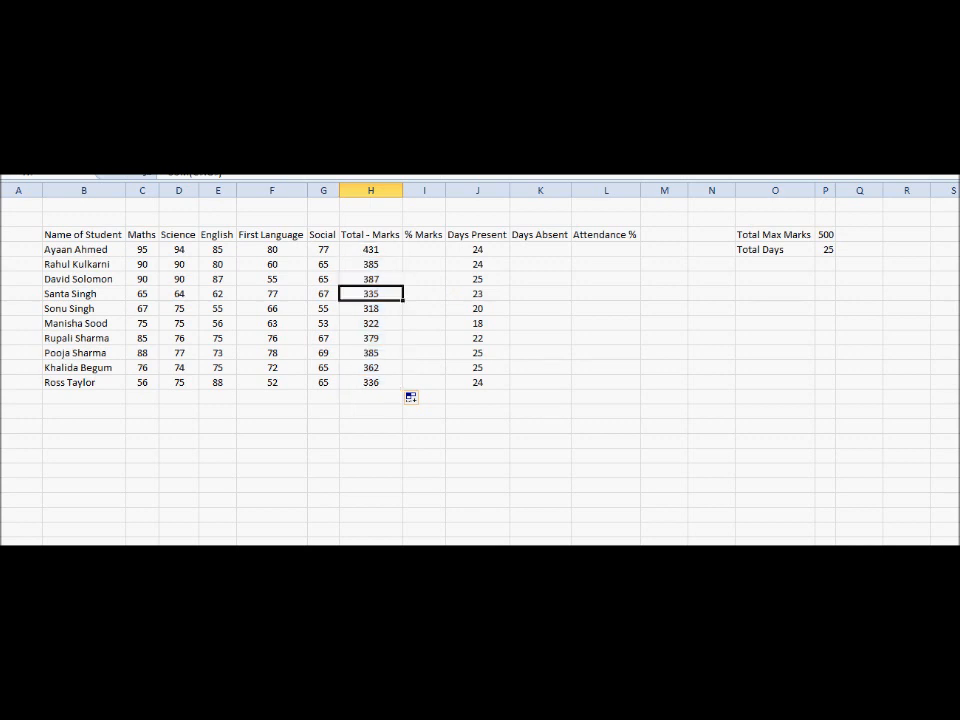
pyautogui.press('Down')
pyautogui.press('Down')
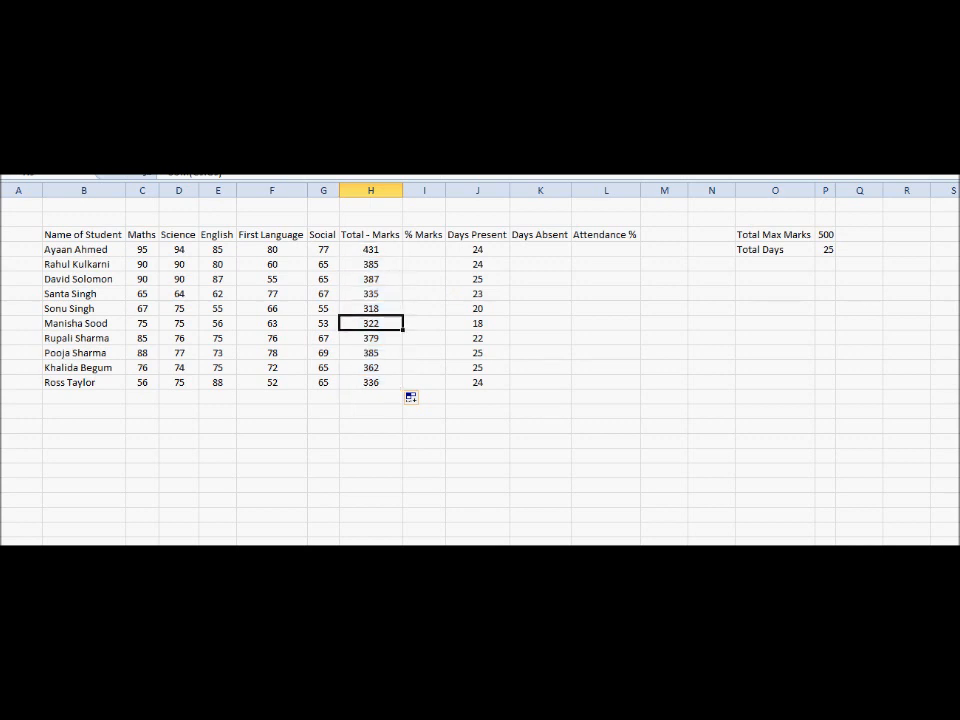
# Step: Examine the cells needed for the first student's percentage: the empty I4, the total in H4 and the Total Max Marks entry
pyautogui.press('Right')
pyautogui.press('Up')
pyautogui.press('Up')
pyautogui.press('Up')
pyautogui.press('Up')
pyautogui.press('Up')
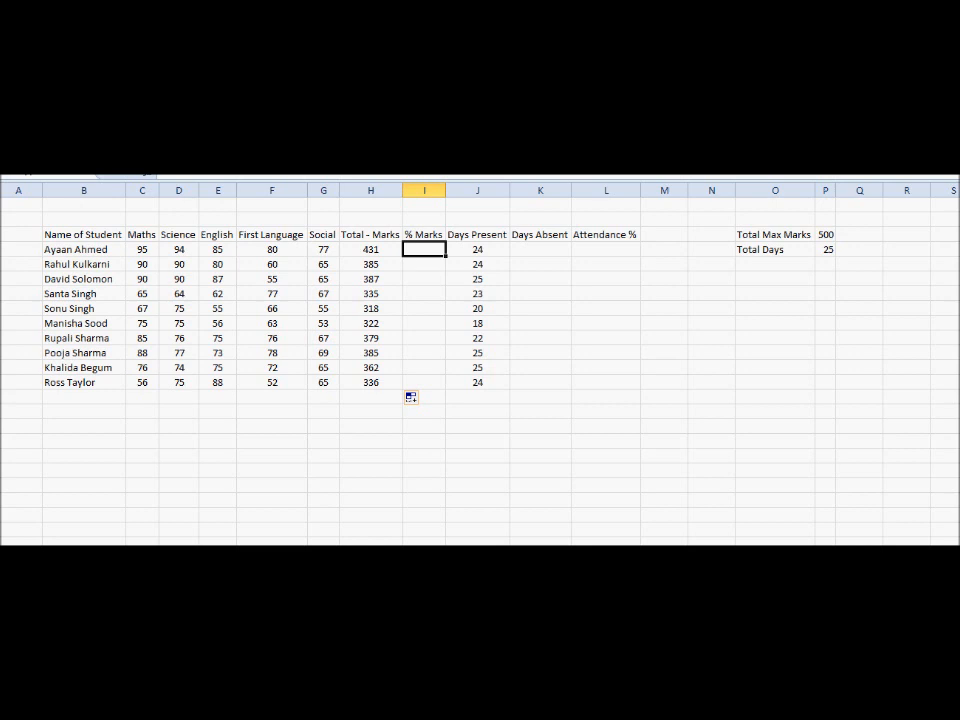
pyautogui.click(371, 249)
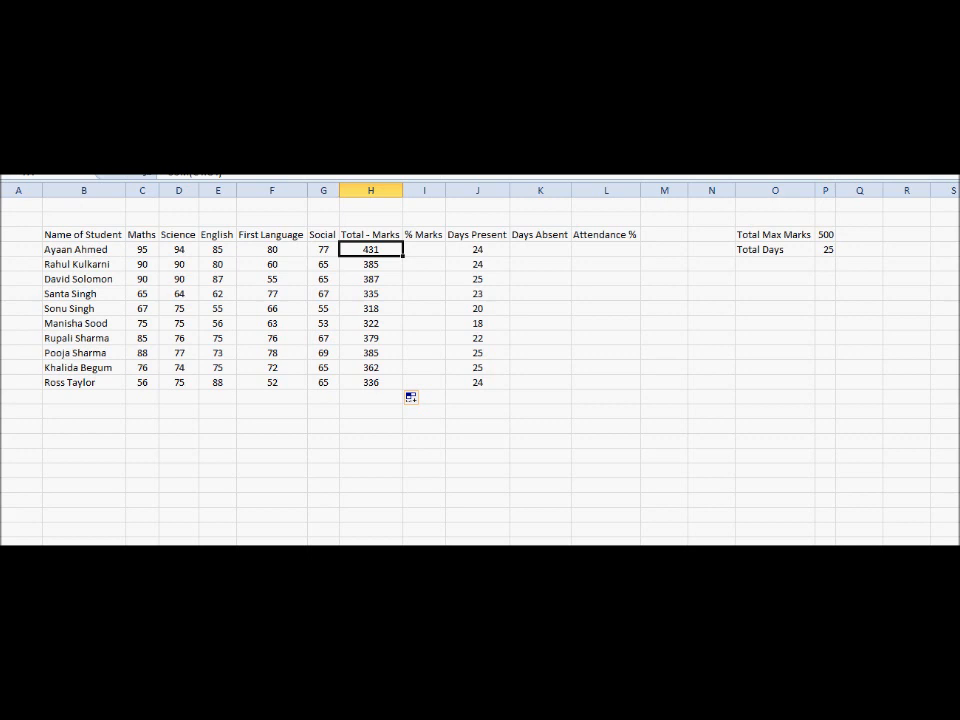
pyautogui.moveTo(775, 235); pyautogui.dragTo(825, 235)
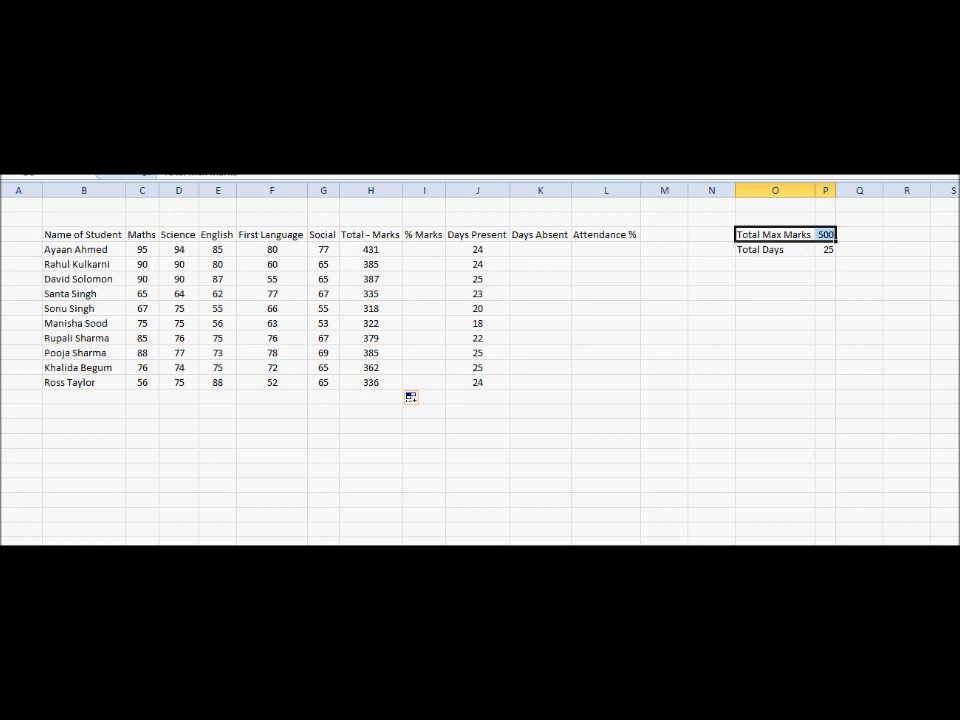
# Step: Calculate the first student's % Marks in I4 with =H4/P3 and fill the formula down to I13
pyautogui.click(424, 250)
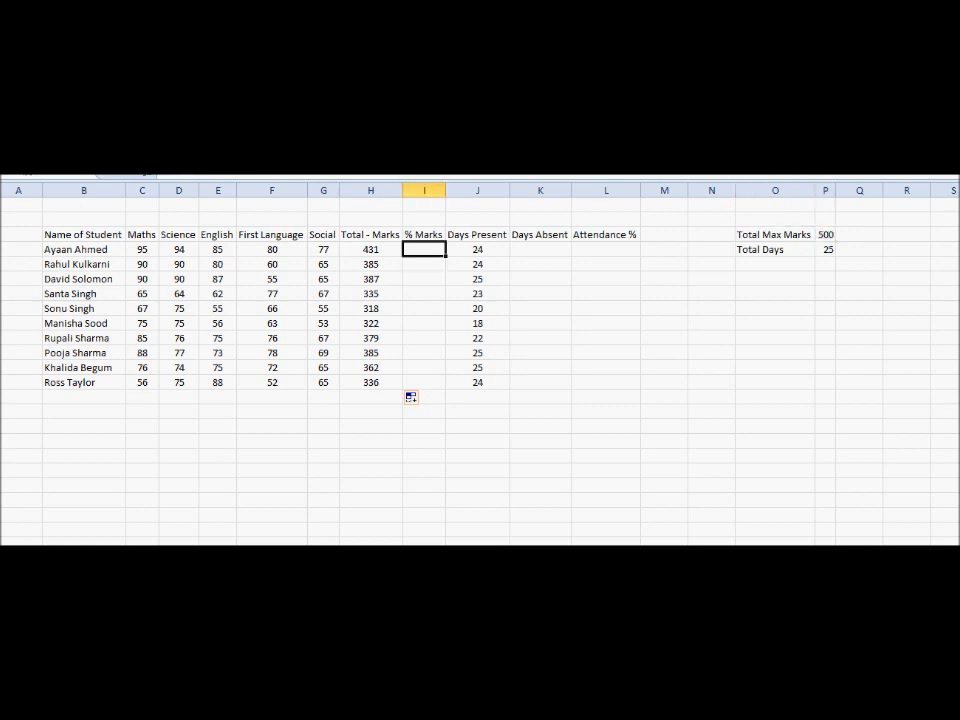
pyautogui.write('=')
pyautogui.press('Left')
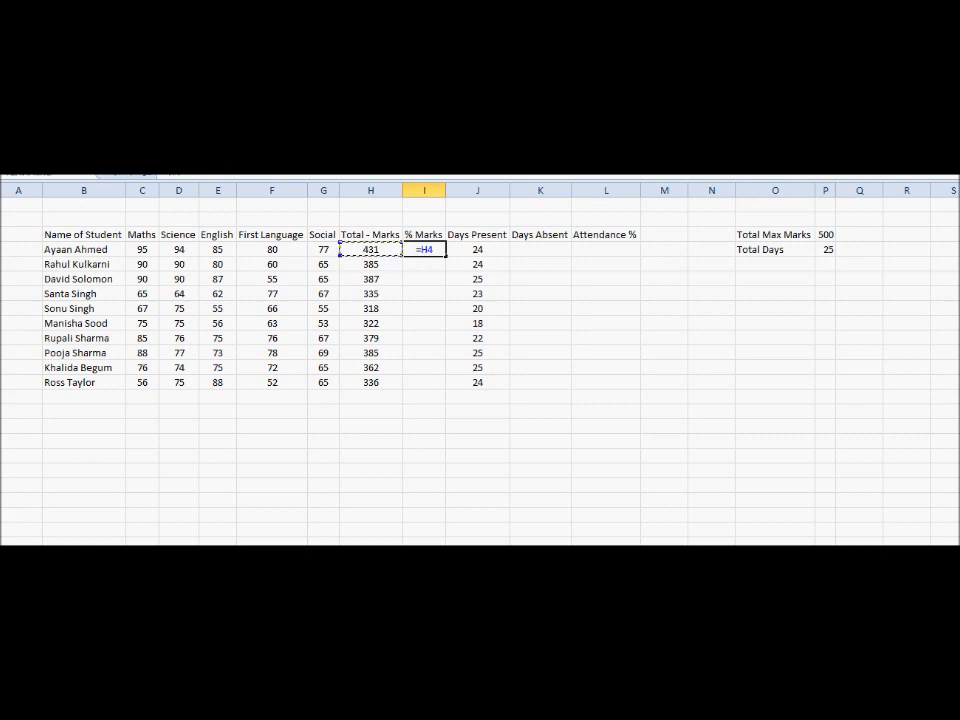
pyautogui.write('/')
pyautogui.click(825, 235)
pyautogui.press('Return')
pyautogui.click(424, 249)
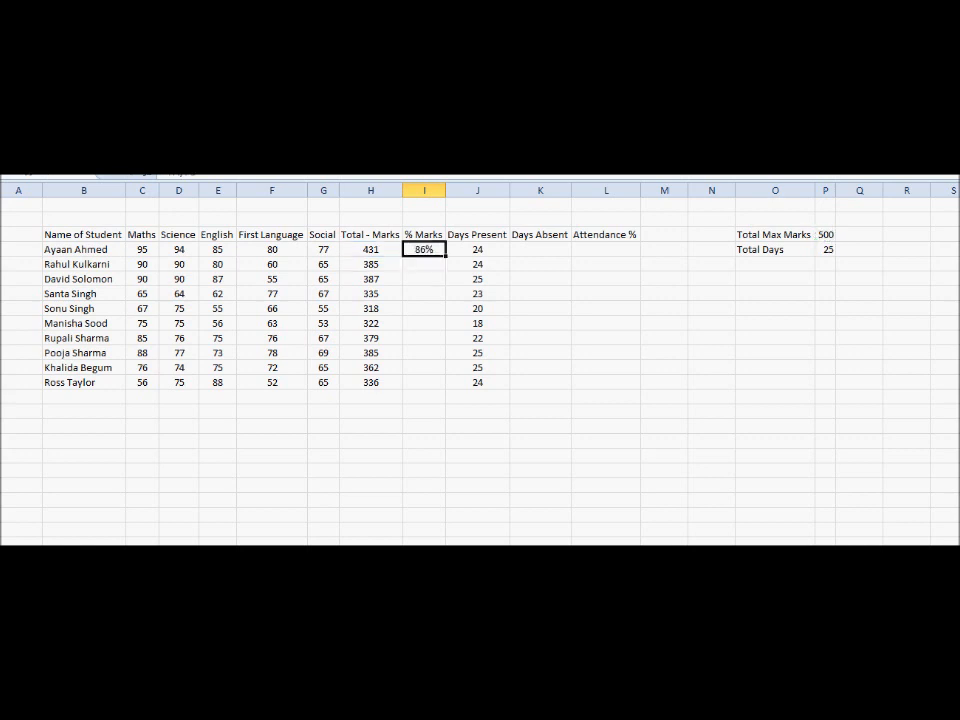
pyautogui.moveTo(446, 256); pyautogui.dragTo(446, 388)
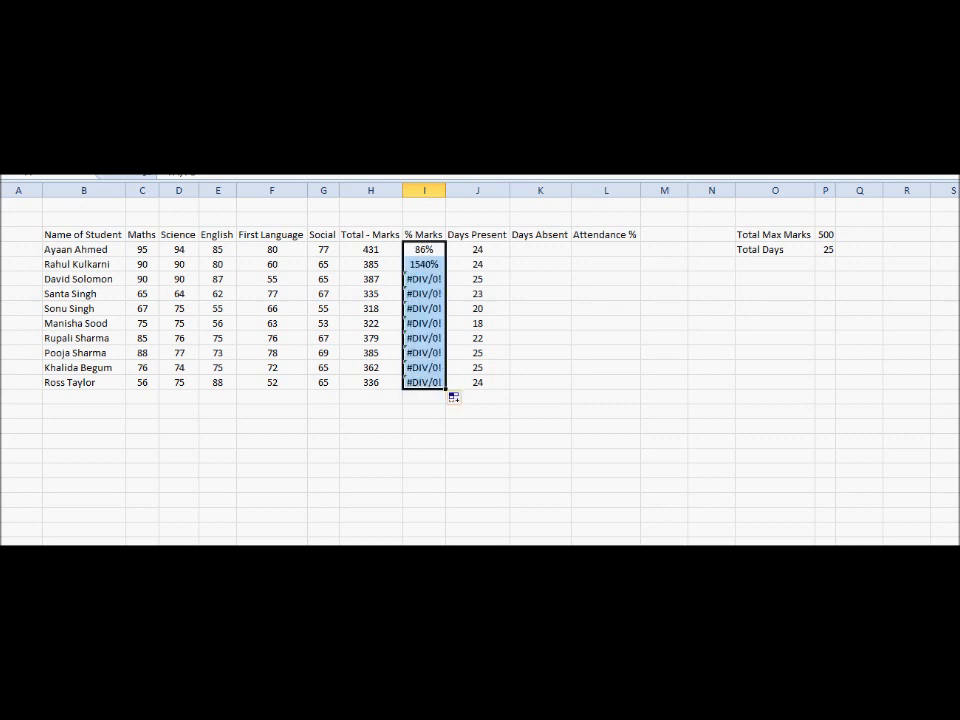
# Step: Inspect the filled % Marks formulas, comparing the cells referenced in I4 with those in I5
pyautogui.click(424, 264)
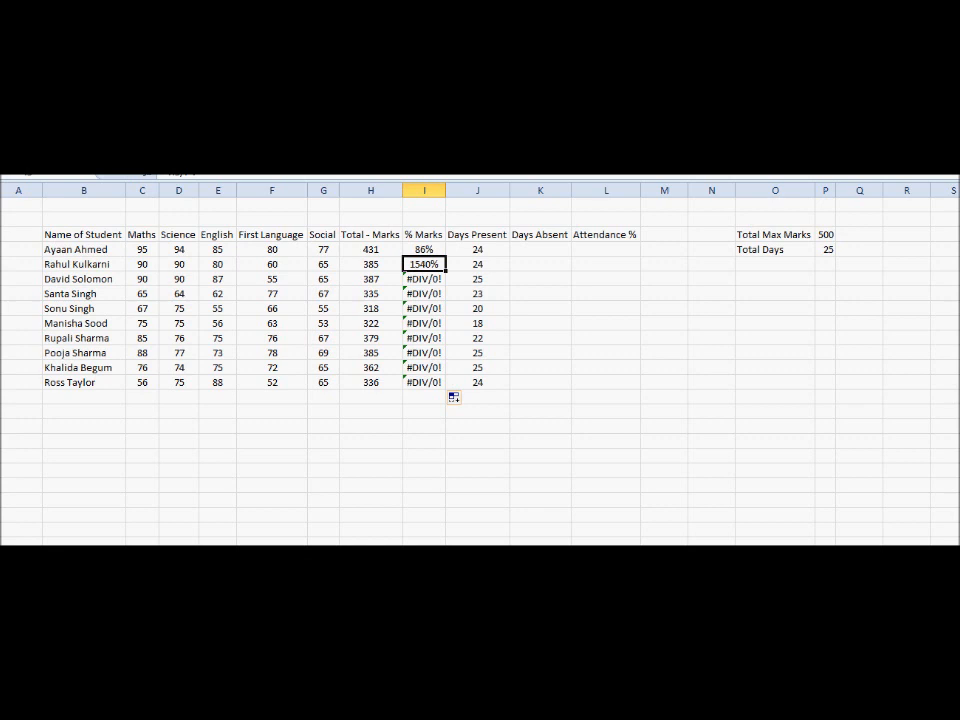
pyautogui.click(424, 249)
pyautogui.click(424, 323)
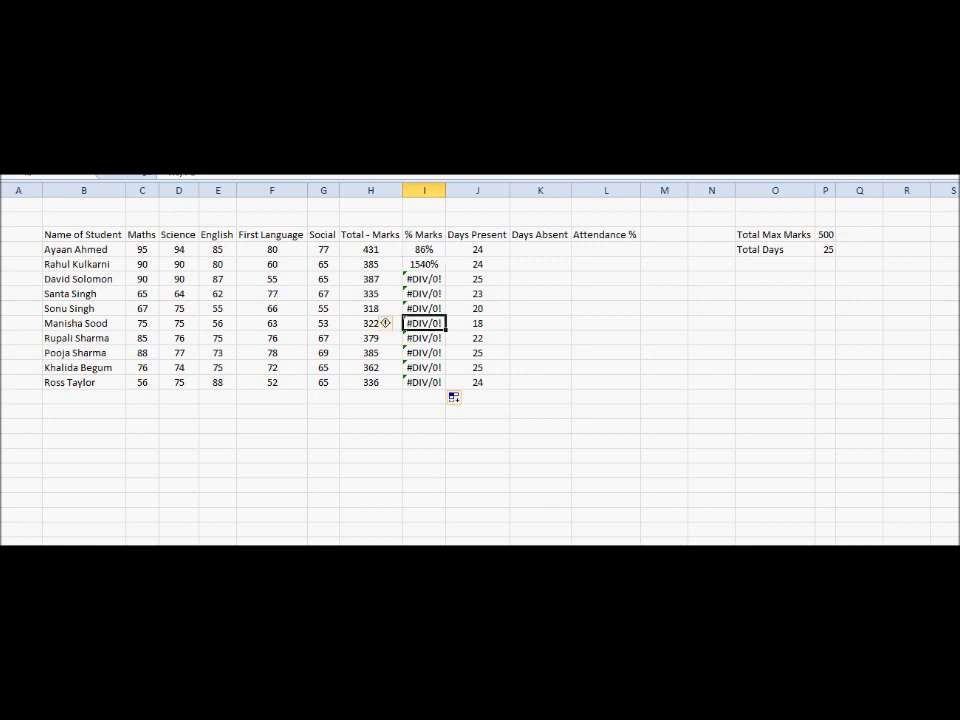
pyautogui.click(424, 249)
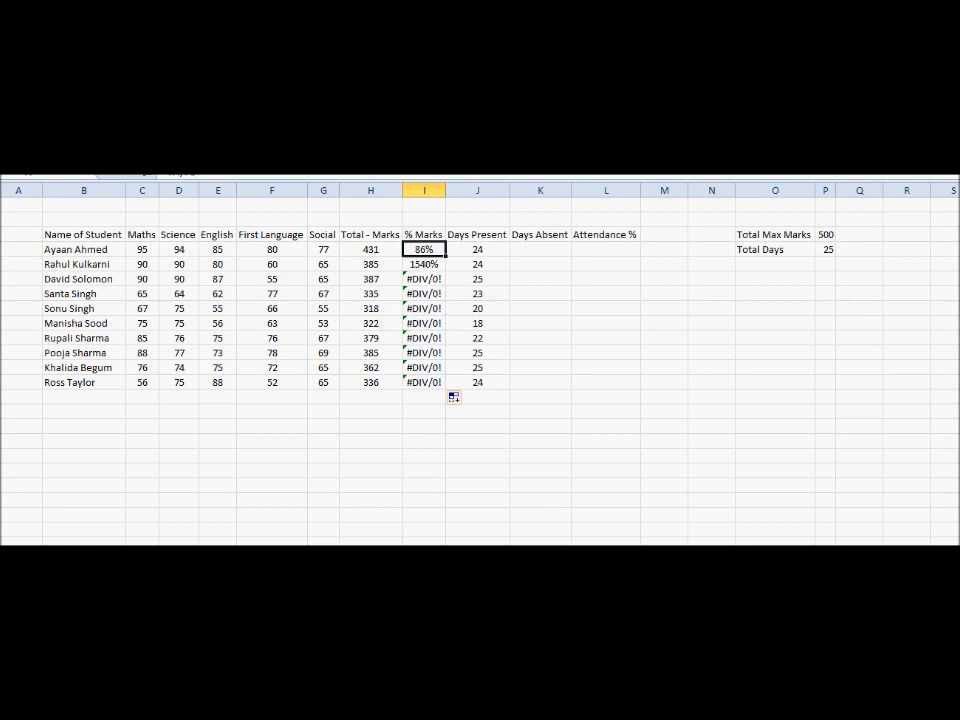
pyautogui.press('F2')
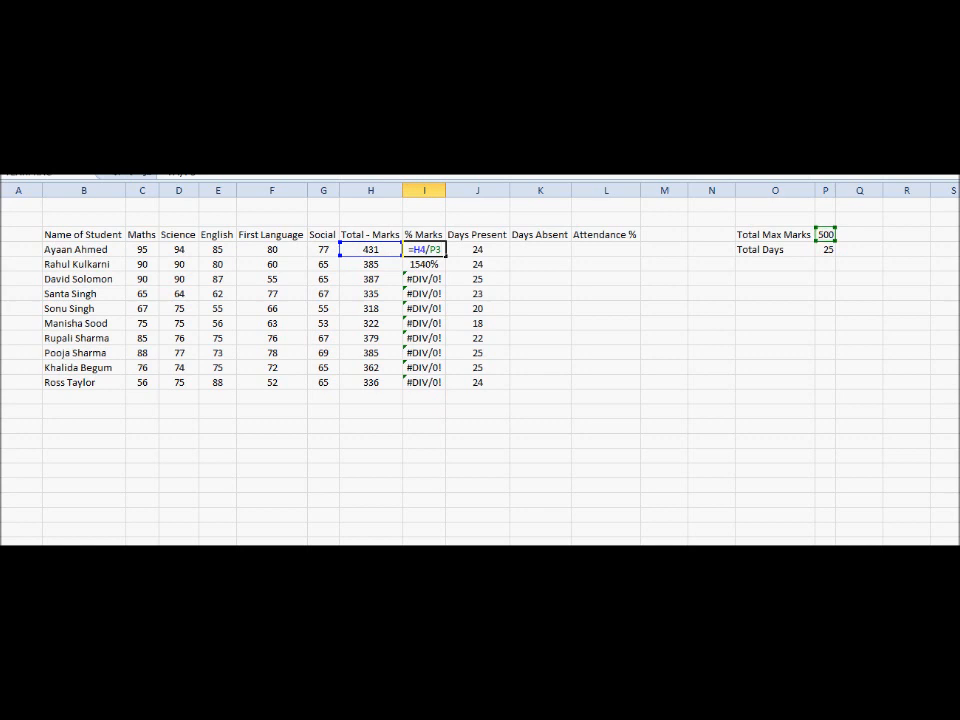
pyautogui.press('Escape')
pyautogui.press('Down')
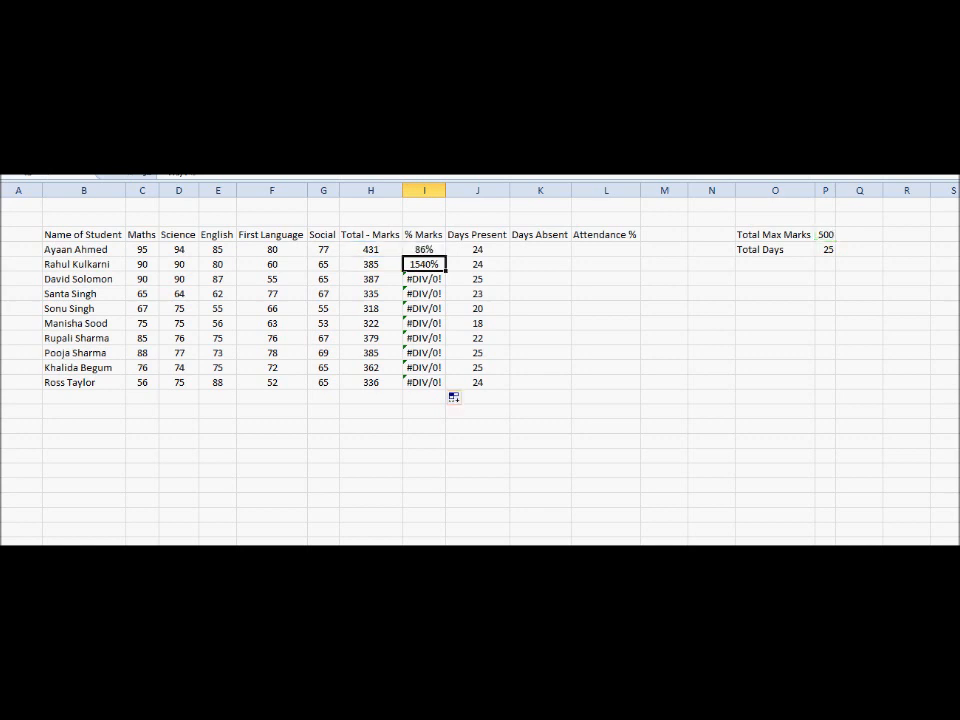
pyautogui.press('F2')
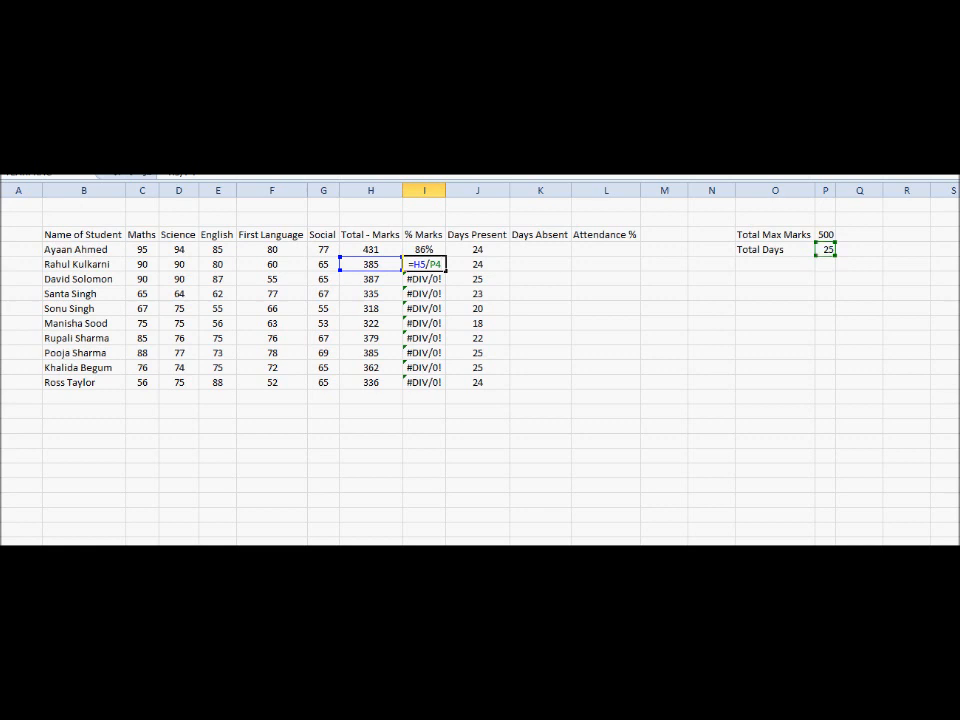
# Step: Check the formula in I4, then replace the second student's % Marks formula in I5 with =H5/P3
pyautogui.hotkey('ctrl', 'Return')
pyautogui.click(424, 249)
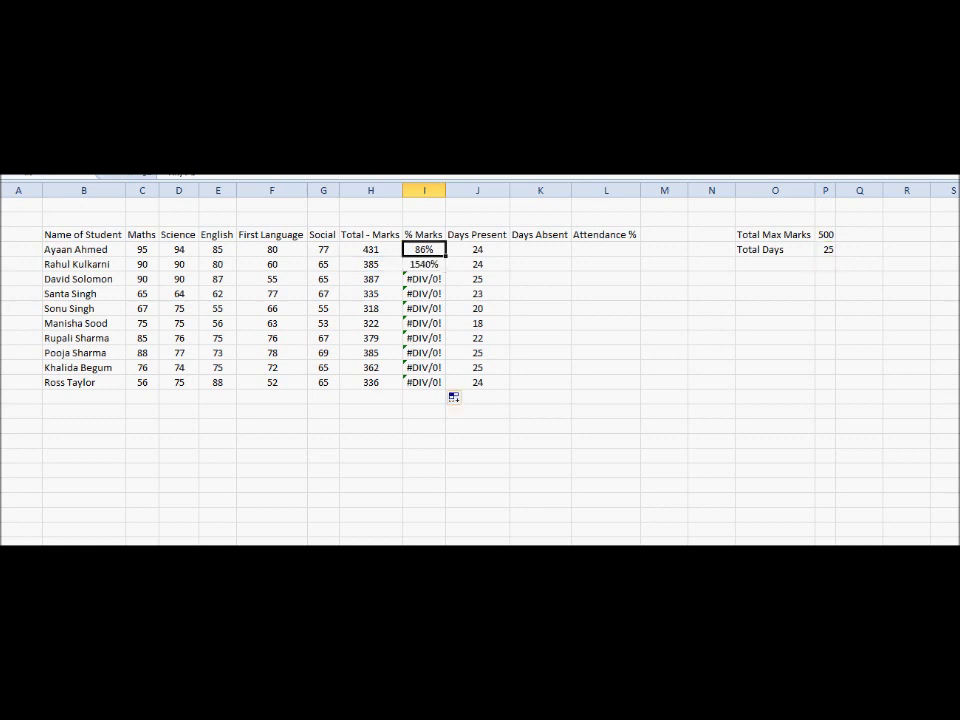
pyautogui.press('F2')
pyautogui.press('Escape')
pyautogui.click(424, 264)
pyautogui.write('=H5/')
pyautogui.click(825, 234)
pyautogui.press('F4')
pyautogui.press('Return')
# Step: Replace the % Marks formulas in I6 and I7 with =H6/P3 and =H7/P3
pyautogui.write('=H6/')
pyautogui.click(825, 234)
pyautogui.press('F4')
pyautogui.press('Return')
pyautogui.write('=')
pyautogui.click(385, 293)
pyautogui.write('/')
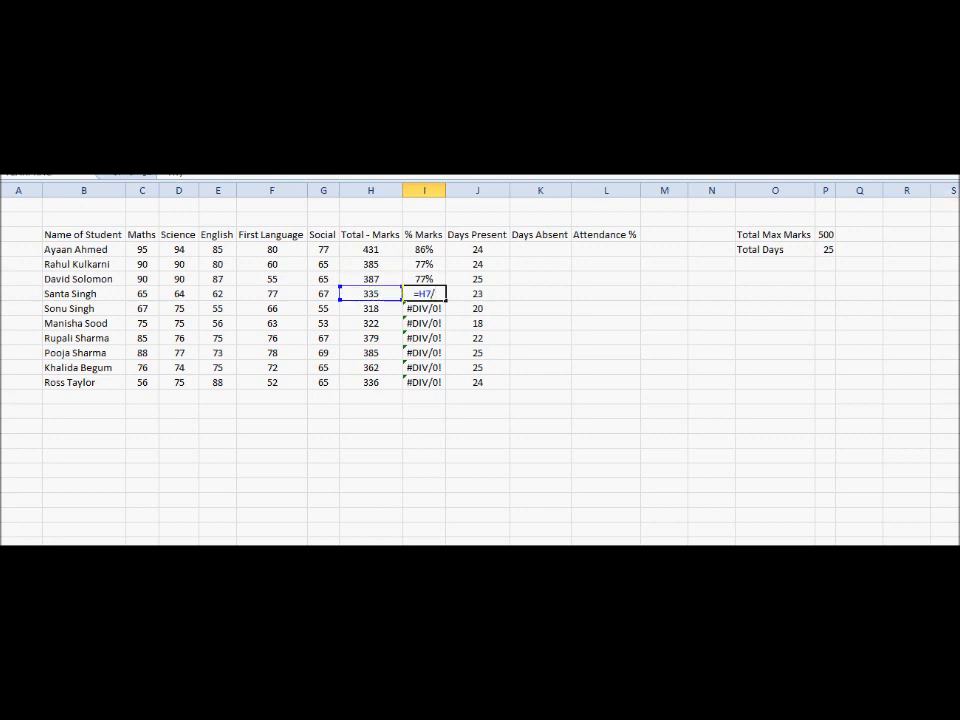
pyautogui.click(825, 234)
pyautogui.press('Return')
# Step: Replace the % Marks formulas in I8 and I9 with =H8/P3 and =H9/P3
pyautogui.write('=')
pyautogui.click(385, 308)
pyautogui.write('/')
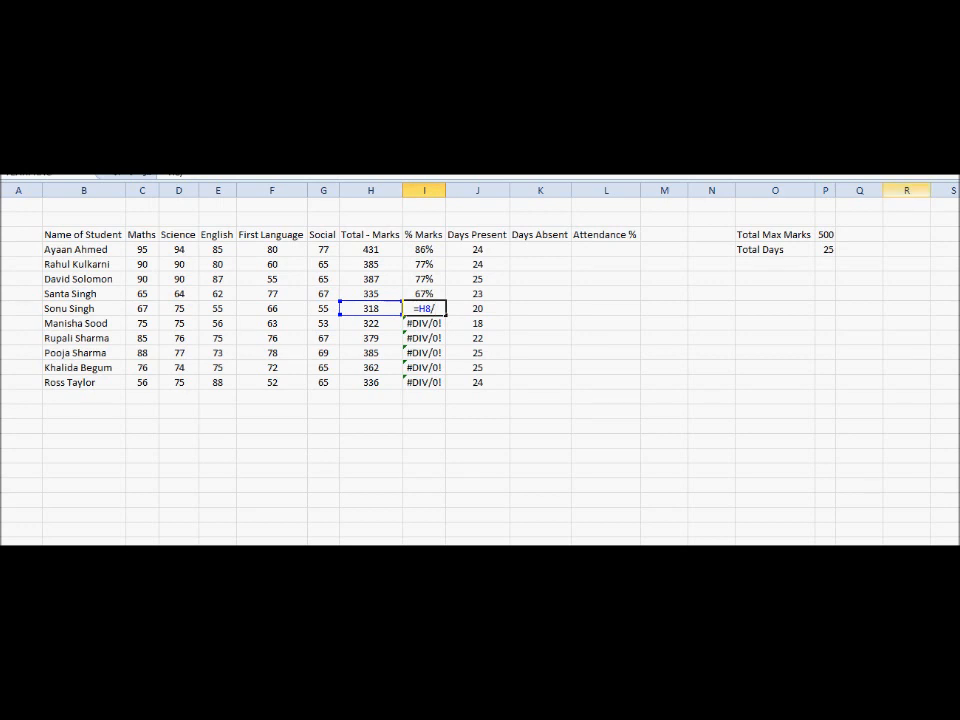
pyautogui.click(825, 234)
pyautogui.press('Return')
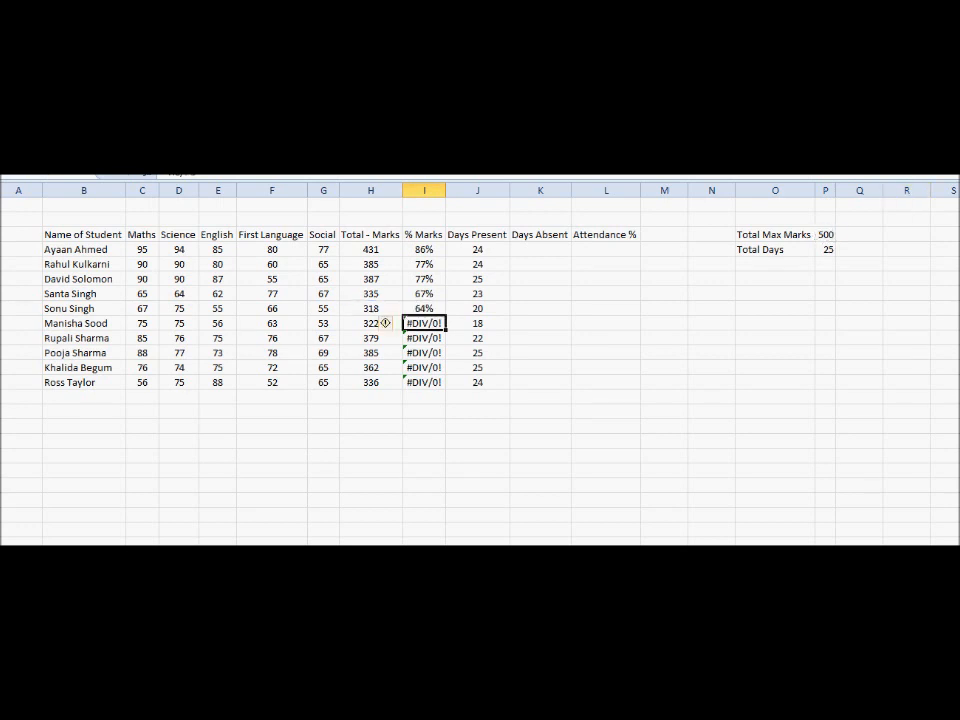
pyautogui.write('=')
pyautogui.click(385, 323)
pyautogui.write('/')
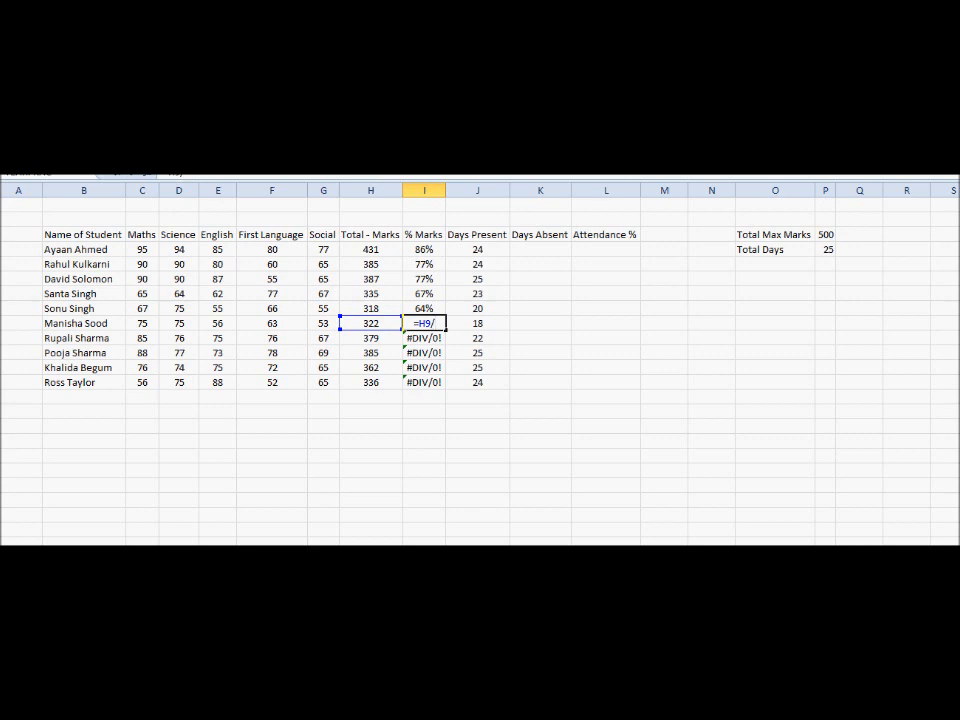
pyautogui.click(825, 234)
pyautogui.press('Return')
# Step: Replace the % Marks formulas in I10 and I11 with =H10/P3 and =H11/P3
pyautogui.press('Left')
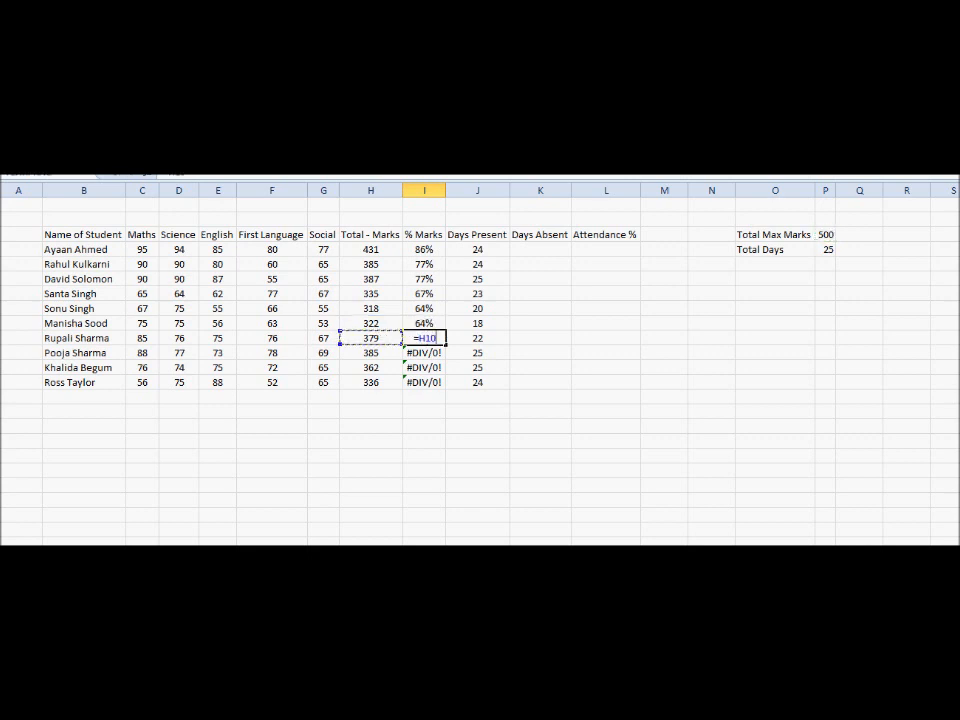
pyautogui.write('/$P$3')
pyautogui.press('Return')
pyautogui.write('=')
pyautogui.press('Left')
pyautogui.write('/$P$3')
pyautogui.press('Return')
# Step: Replace the % Marks formulas in I12 and I13 with =H12/P3 and =H13/P3
pyautogui.write('=')
pyautogui.press('Left')
pyautogui.write('/$P$3')
pyautogui.press('Return')
pyautogui.write('=')
pyautogui.press('Left')
pyautogui.write('/$P$3')
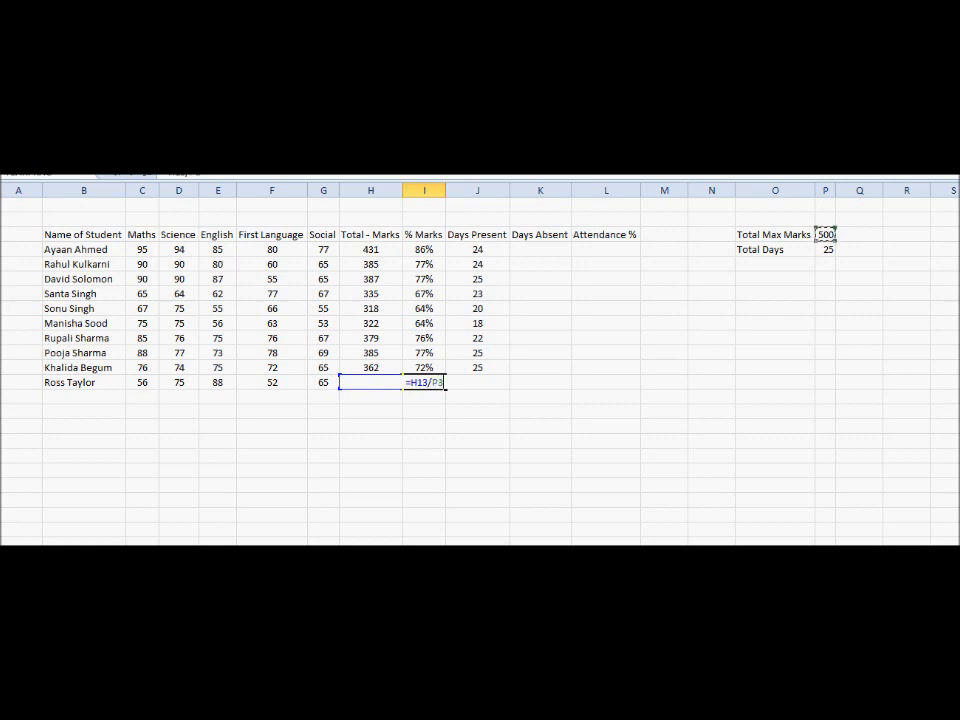
pyautogui.press('Return')
# Step: Review the corrected % Marks cells from I13 up to I4
pyautogui.press('Up')
pyautogui.press('Up')
pyautogui.press('Up')
pyautogui.press('Up')
pyautogui.press('Up')
pyautogui.press('Up')
pyautogui.press('Up')
pyautogui.press('Up')
pyautogui.press('Up')
pyautogui.press('Up')
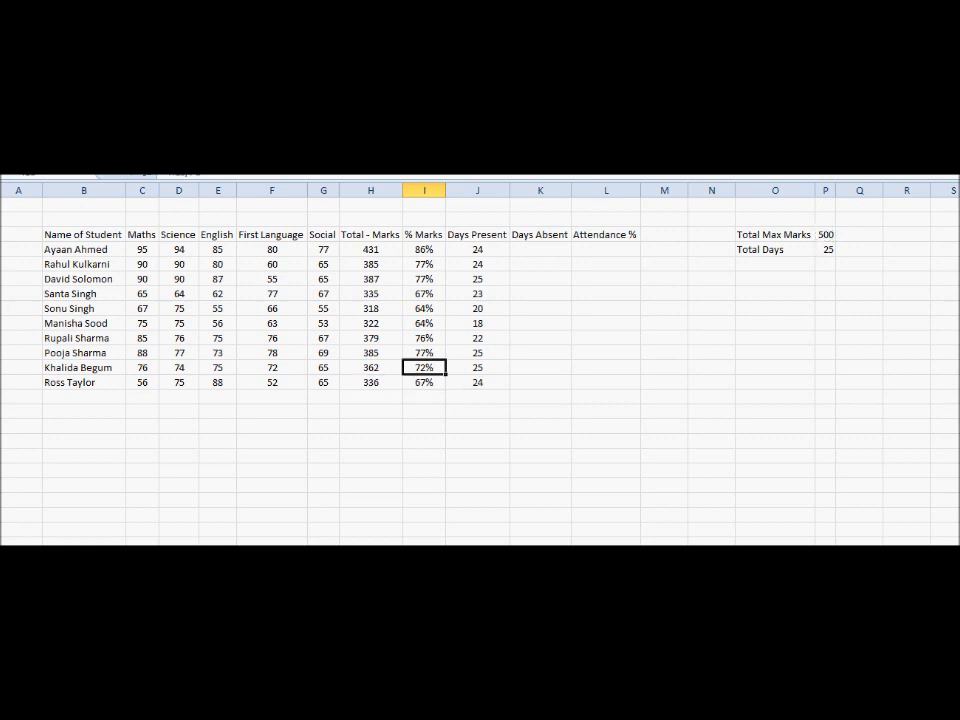
pyautogui.press('Up')
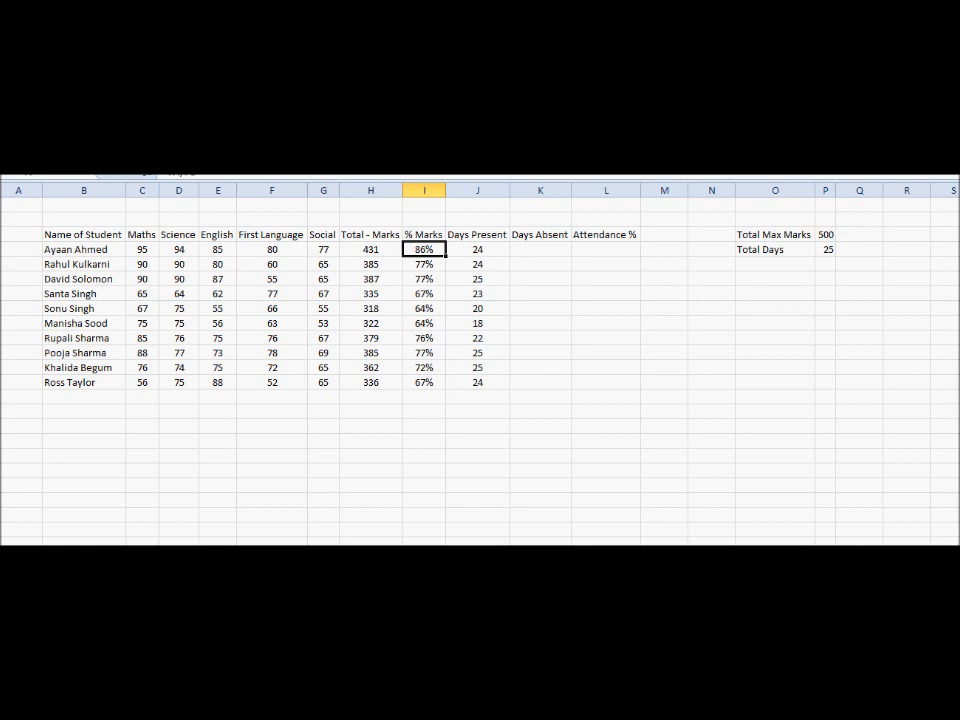
# Step: Review the total marks cells in column H downward from H4 and back up to H4
pyautogui.press('Left')
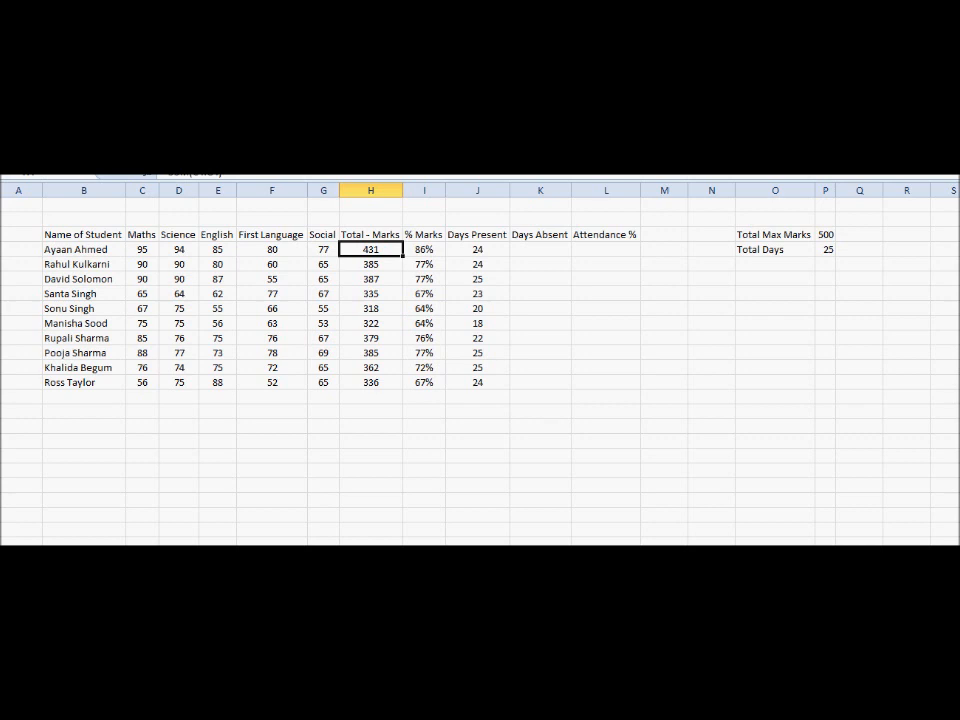
pyautogui.press('Down')
pyautogui.press('Down')
pyautogui.press('Down')
pyautogui.press('Down')
pyautogui.press('Down')
pyautogui.press('Down')
pyautogui.press('Down')
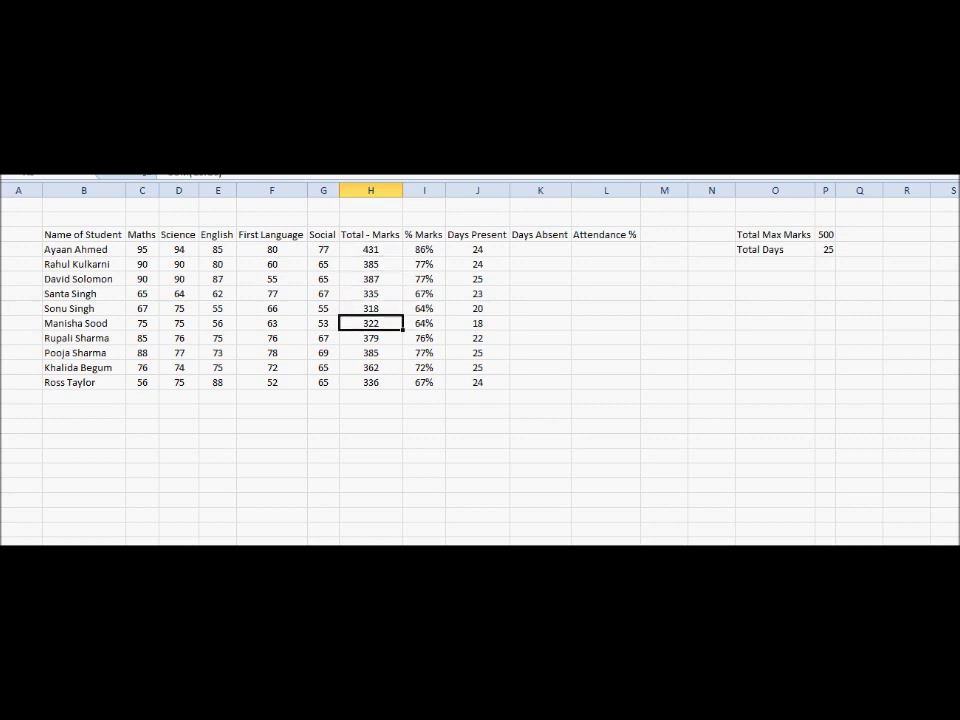
pyautogui.press('Up')
pyautogui.press('Up')
pyautogui.press('Up')
pyautogui.press('Up')
pyautogui.press('Up')
pyautogui.press('Up')
pyautogui.press('Up')
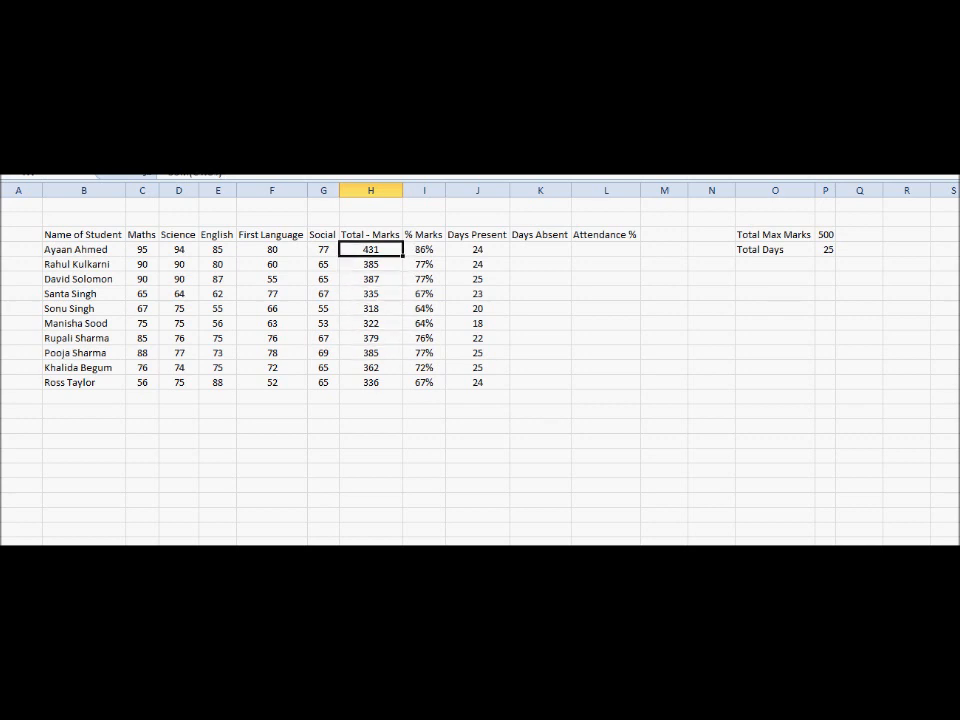
# Step: Compare the first students' % Marks cells in column I with the second student's total in H5
pyautogui.press('Right')
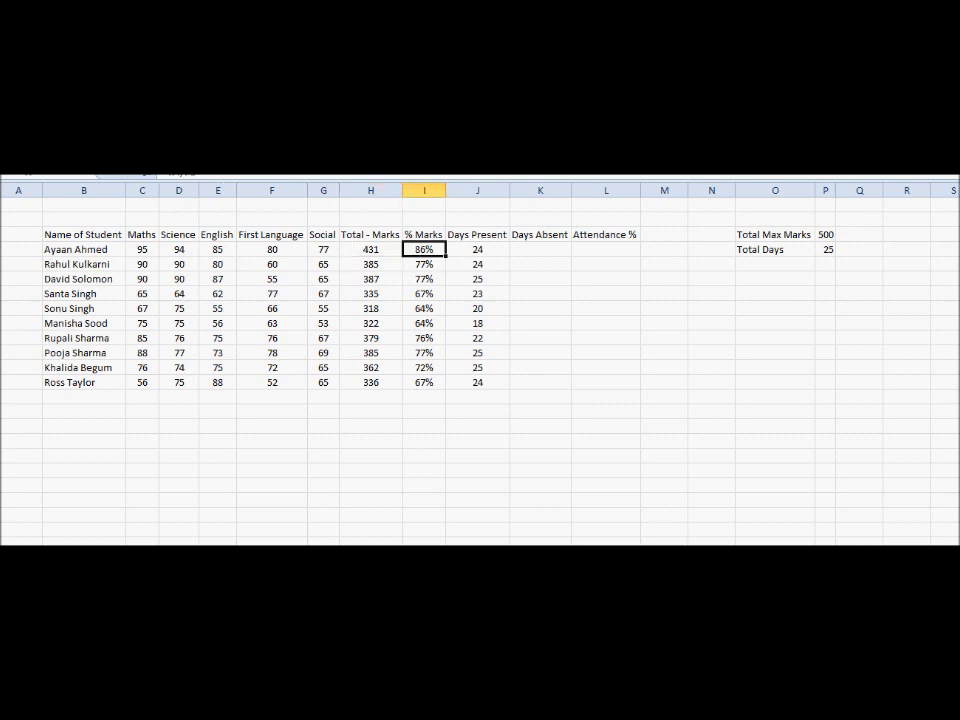
pyautogui.press('Down')
pyautogui.press('Down')
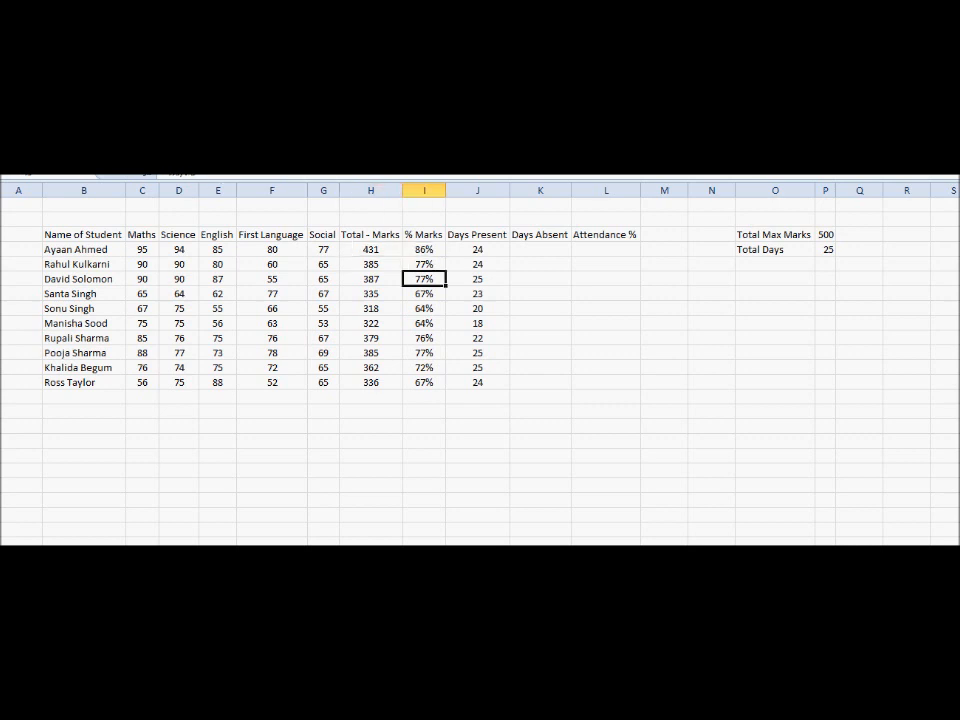
pyautogui.press('Up')
pyautogui.press('Left')
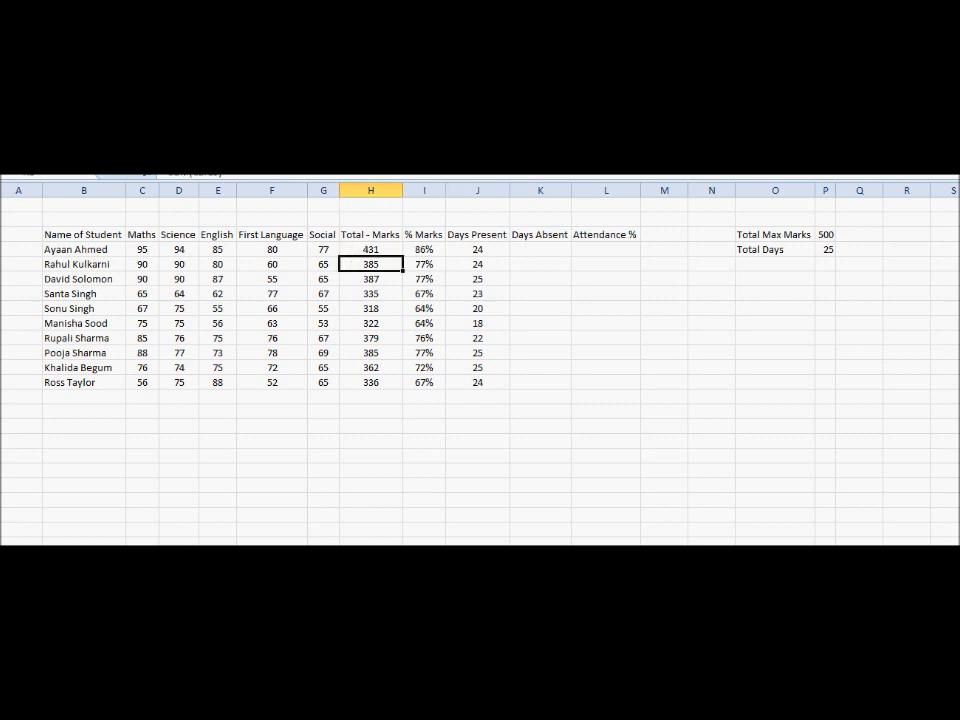
pyautogui.press('Right')
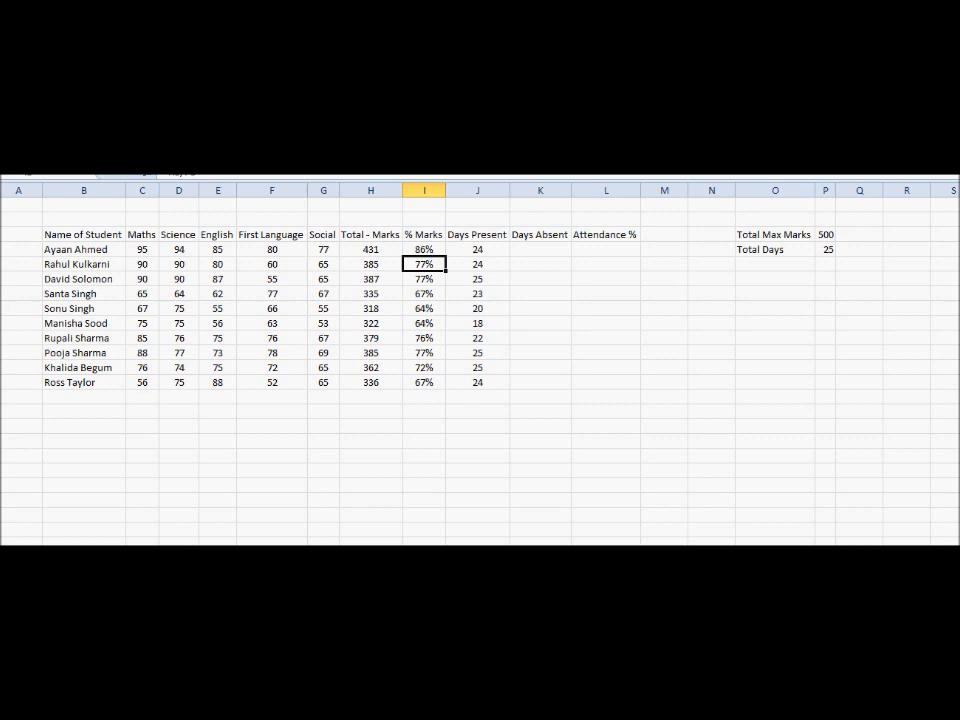
# Step: Examine the cells needed for the first student's Days Absent: K4, Days Present in J4 and Total Days in P4
pyautogui.press('Right')
pyautogui.press('Right')
pyautogui.press('Up')
pyautogui.press('Up')
pyautogui.press('Down')
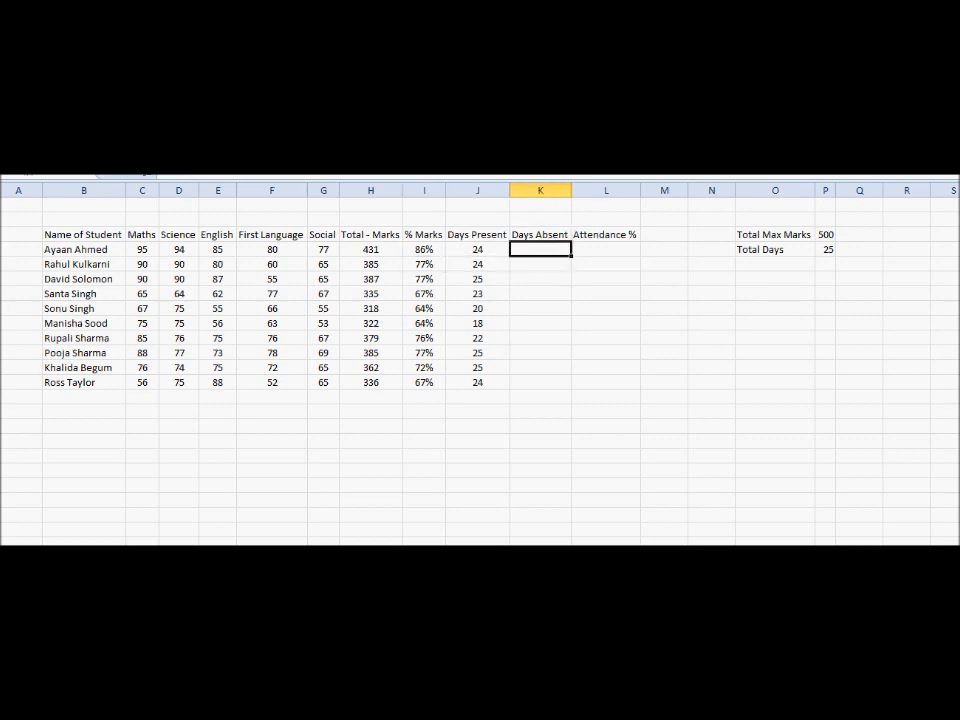
pyautogui.press('Left')
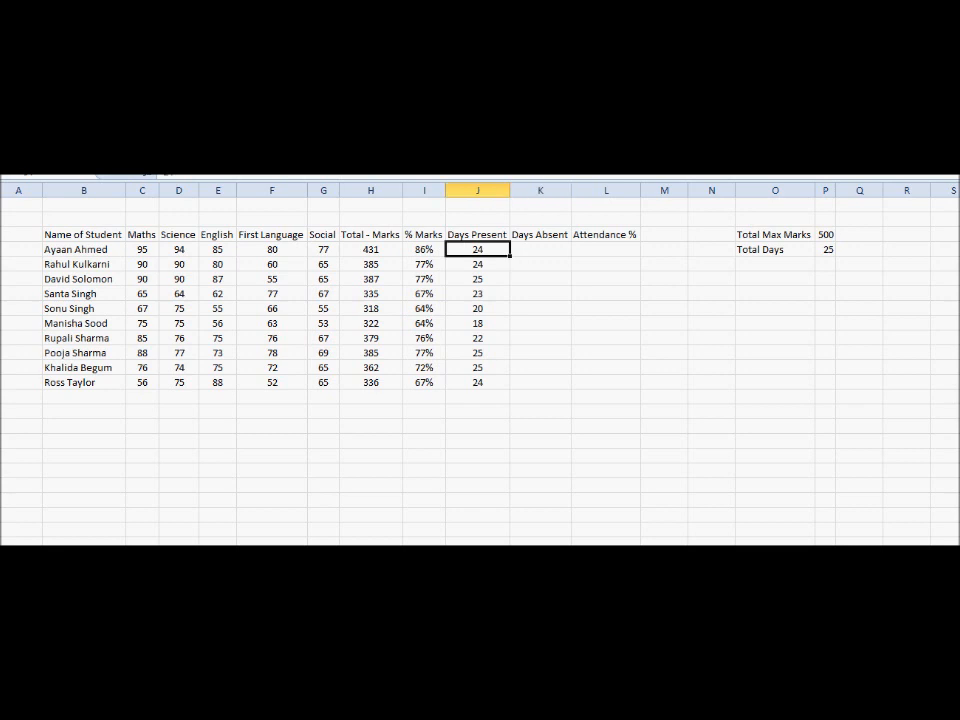
pyautogui.click(825, 250)
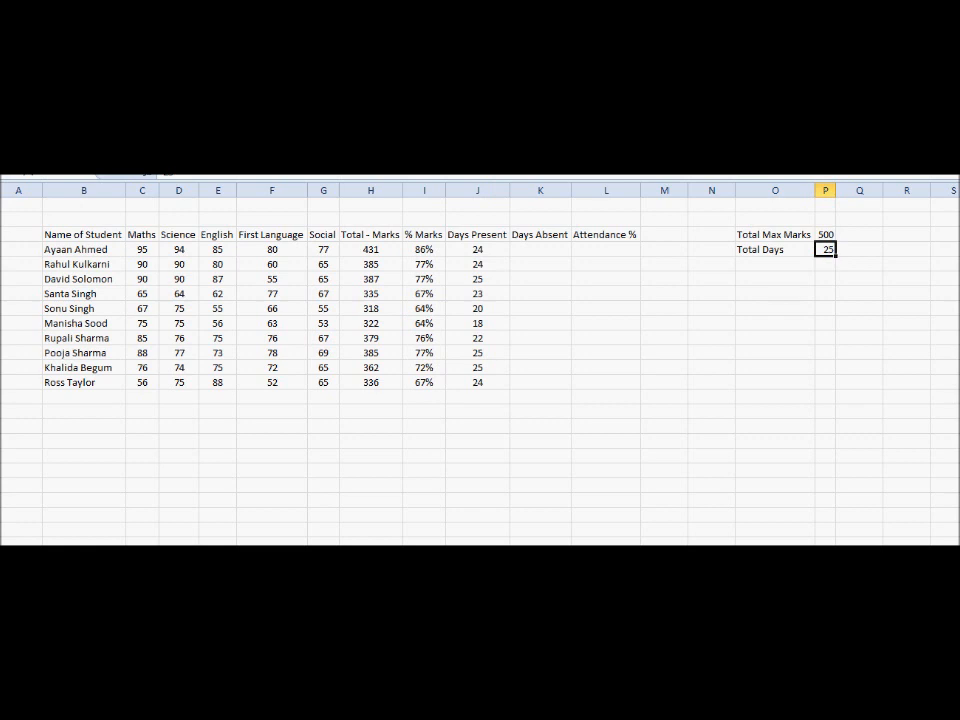
# Step: Calculate the first student's Days Absent in K4 with =P4-J4
pyautogui.click(540, 250)
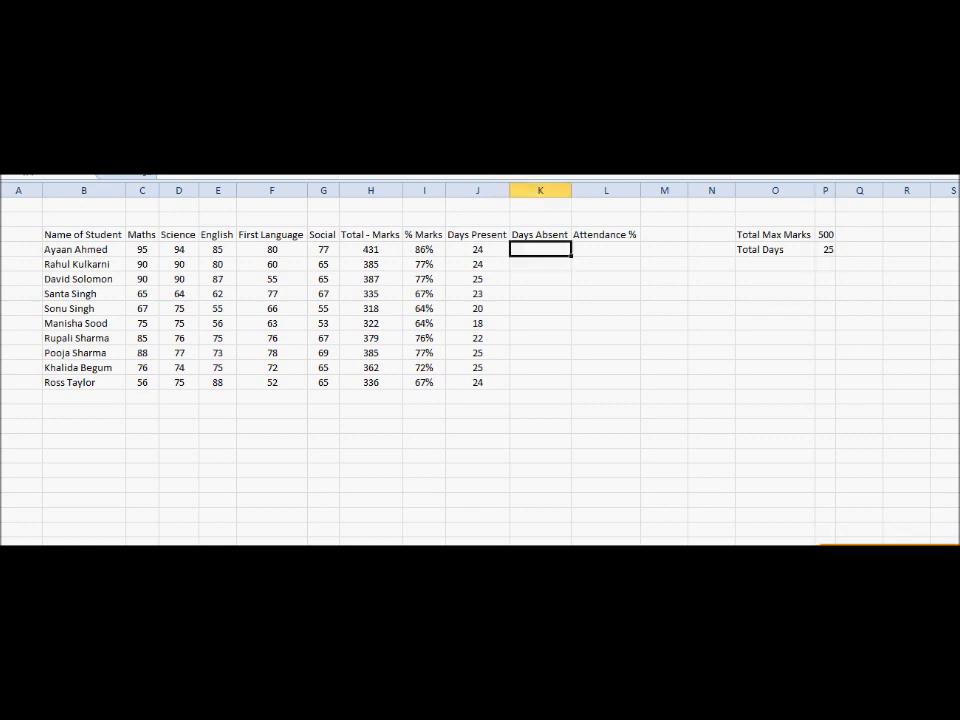
pyautogui.write('=')
pyautogui.click(826, 250)
pyautogui.write('-')
pyautogui.press('Left')
pyautogui.press('Return')
pyautogui.click(540, 249)
# Step: Calculate Days Absent in K5 and K6 with =P4-J5 and =P4-J6
pyautogui.click(540, 264)
pyautogui.write('=')
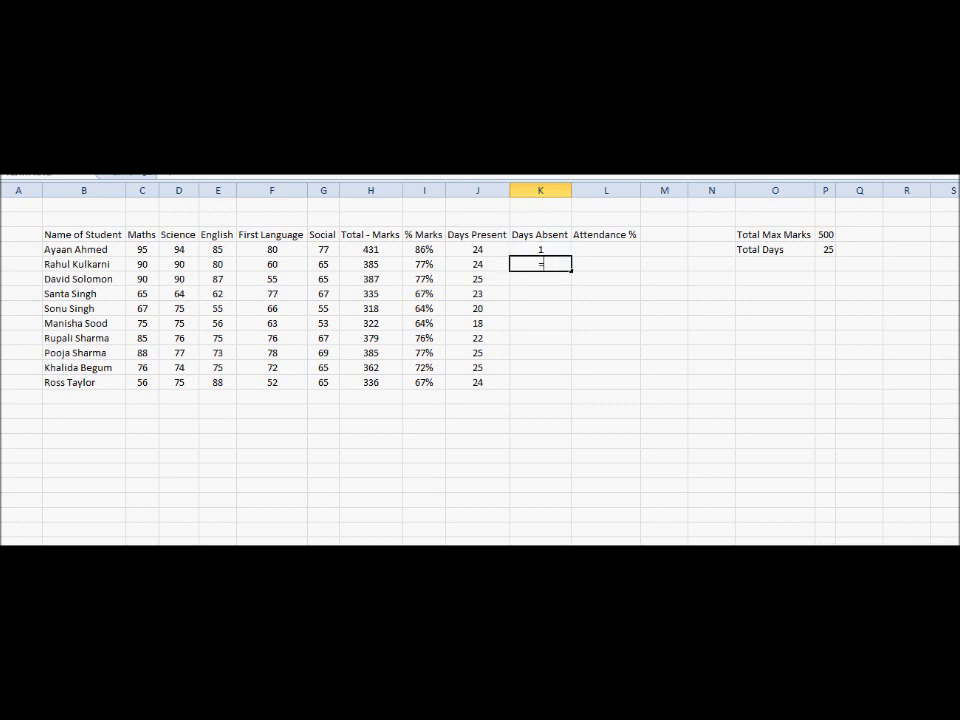
pyautogui.click(825, 249)
pyautogui.write('-J5')
pyautogui.press('Return')
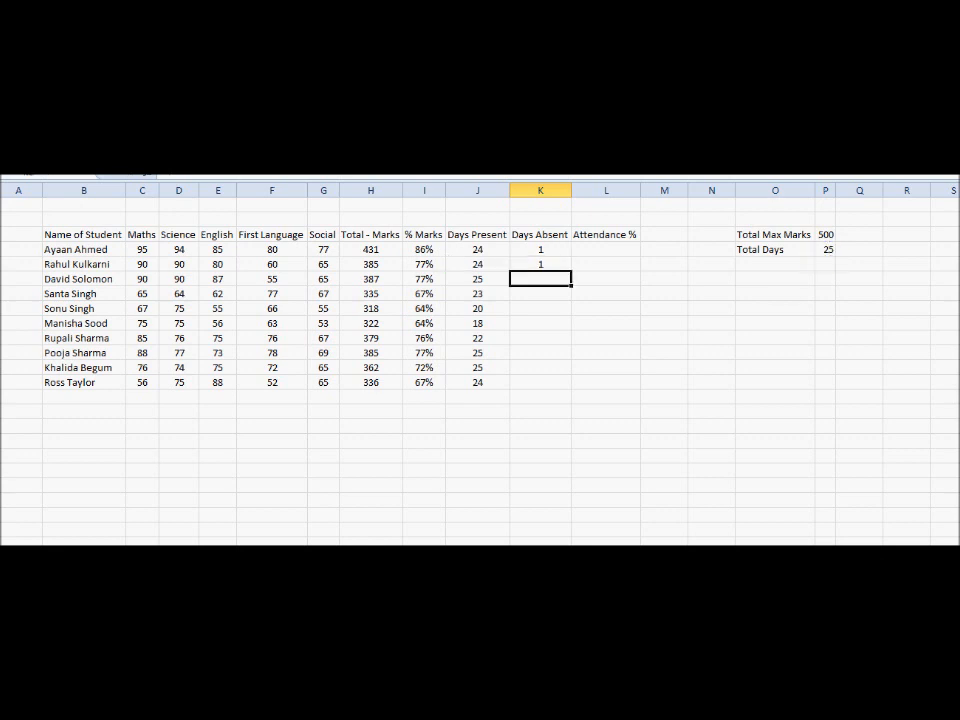
pyautogui.write('=P4-J6')
pyautogui.press('Return')
# Step: Calculate Days Absent in K7 and K8 with =P4-J7 and =P4-J8
pyautogui.write('=')
pyautogui.click(858, 249)
pyautogui.click(825, 249)
pyautogui.write('-J7')
pyautogui.press('Return')
pyautogui.write('=')
pyautogui.click(826, 250)
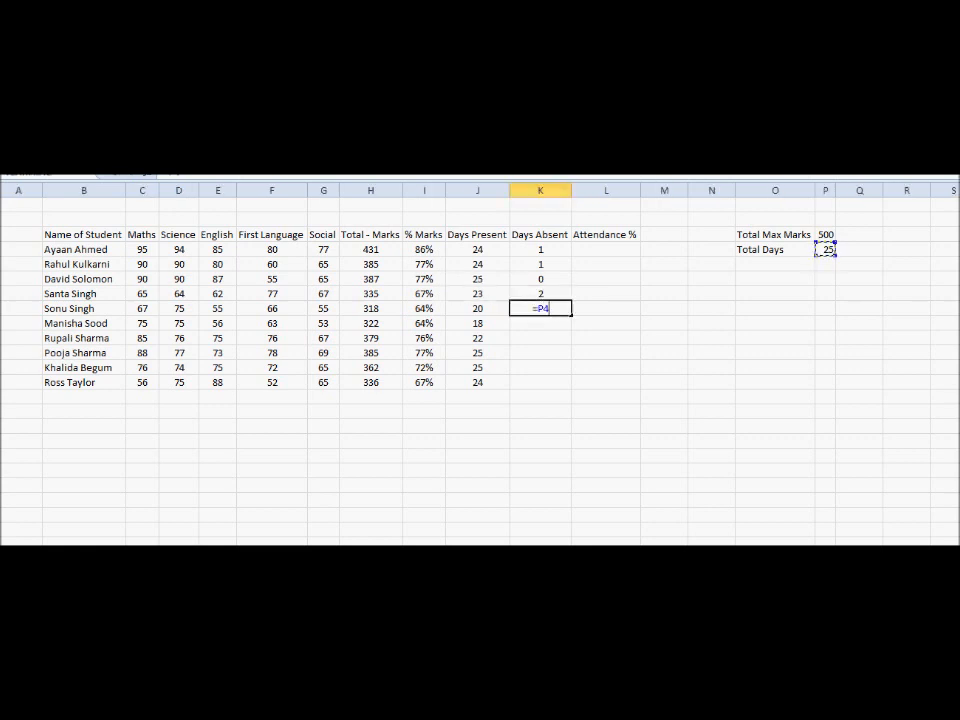
pyautogui.write('-J8')
pyautogui.press('Return')
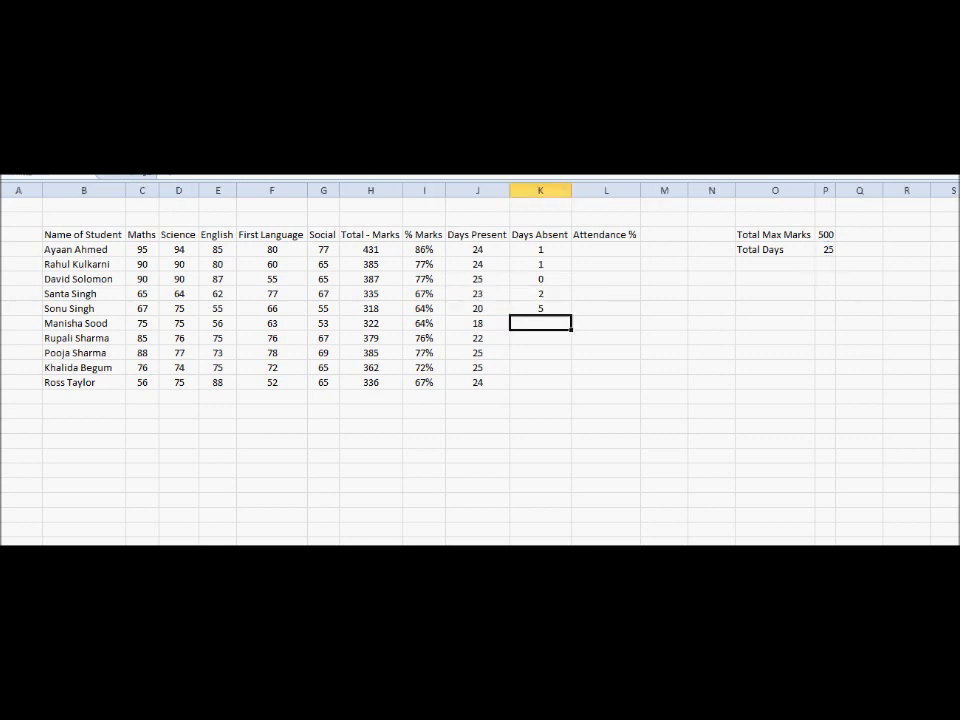
# Step: Calculate Days Absent in K9 and K10 with =P4-J9 and =P4-J10
pyautogui.write('=')
pyautogui.click(826, 250)
pyautogui.write('-')
pyautogui.click(477, 323)
pyautogui.press('Return')
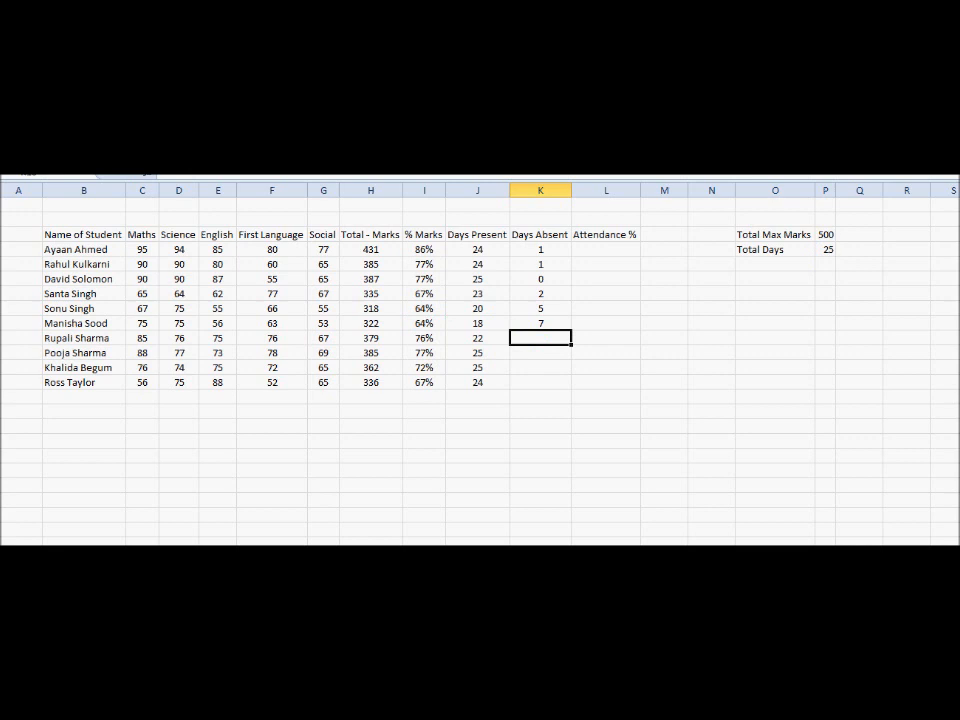
pyautogui.write('=')
pyautogui.click(826, 250)
pyautogui.write('-')
pyautogui.click(477, 338)
pyautogui.press('Return')
# Step: Calculate Days Absent in K11 and K12 with =P4-J11 and =P4-J12
pyautogui.write('=')
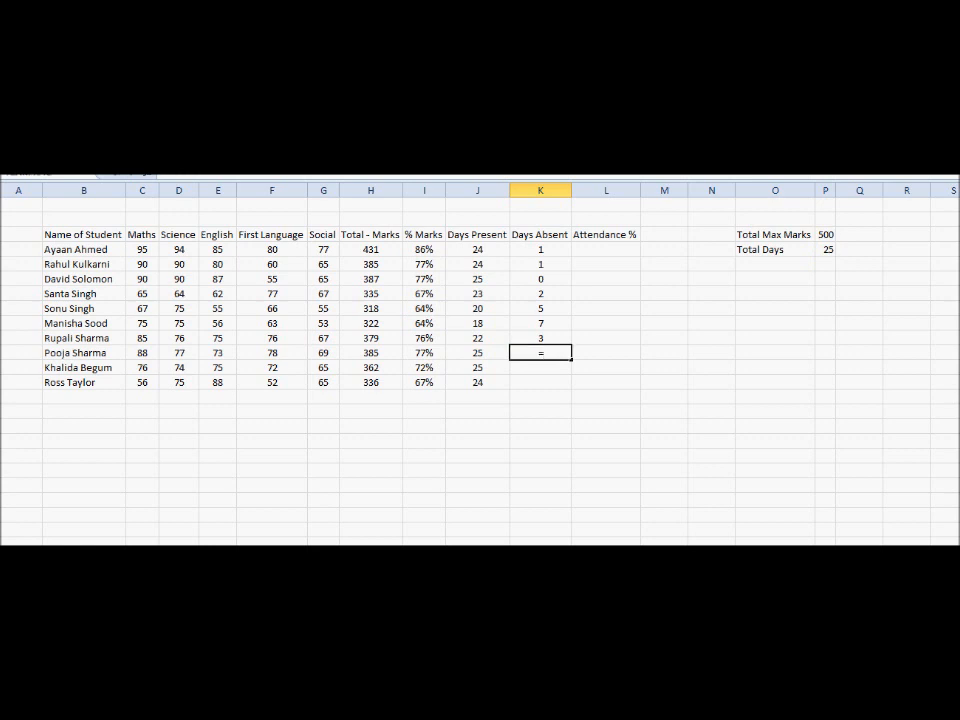
pyautogui.click(826, 250)
pyautogui.write('-')
pyautogui.click(477, 353)
pyautogui.press('Return')
pyautogui.write('=')
pyautogui.click(826, 250)
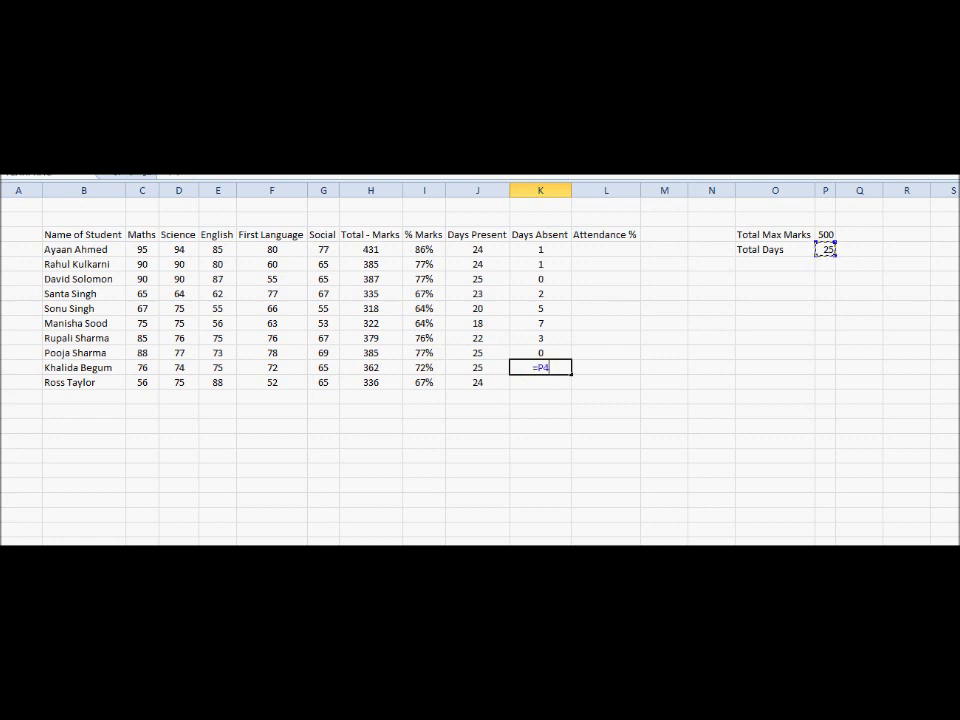
pyautogui.write('-')
pyautogui.click(477, 367)
pyautogui.press('Return')
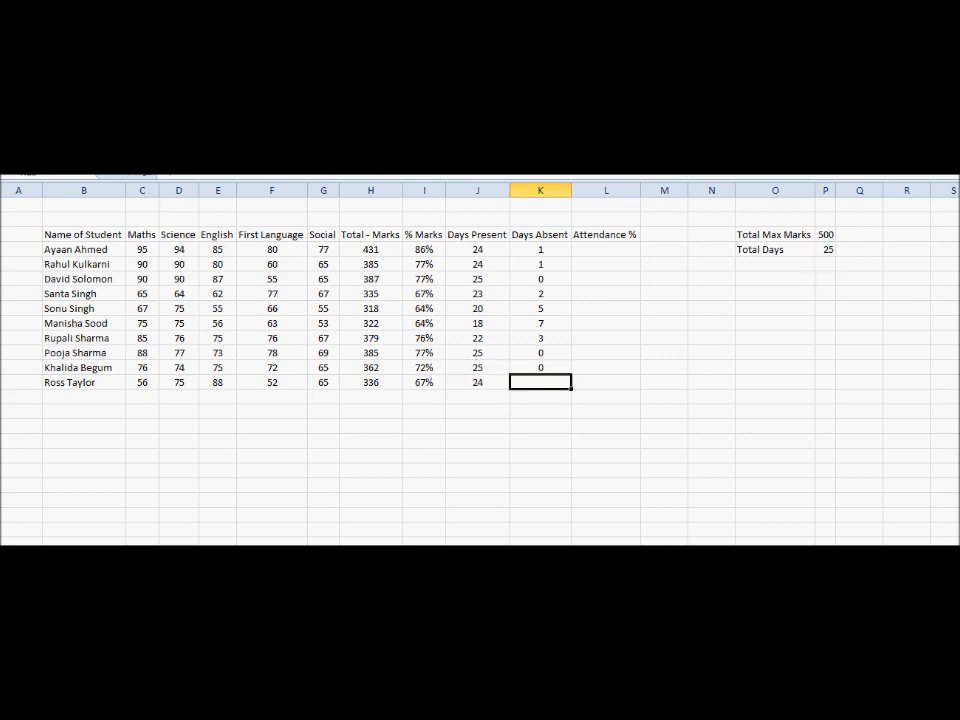
# Step: Calculate the last student's Days Absent in K13 with =P4-J13
pyautogui.write('=')
pyautogui.click(826, 250)
pyautogui.write('-')
pyautogui.press('Left')
pyautogui.press('Return')
# Step: Review the Days Absent cells from K13 up to K4 and the first student's Days Present in J4
pyautogui.press('Up')
pyautogui.press('Up')
pyautogui.press('Up')
pyautogui.press('Up')
pyautogui.press('Up')
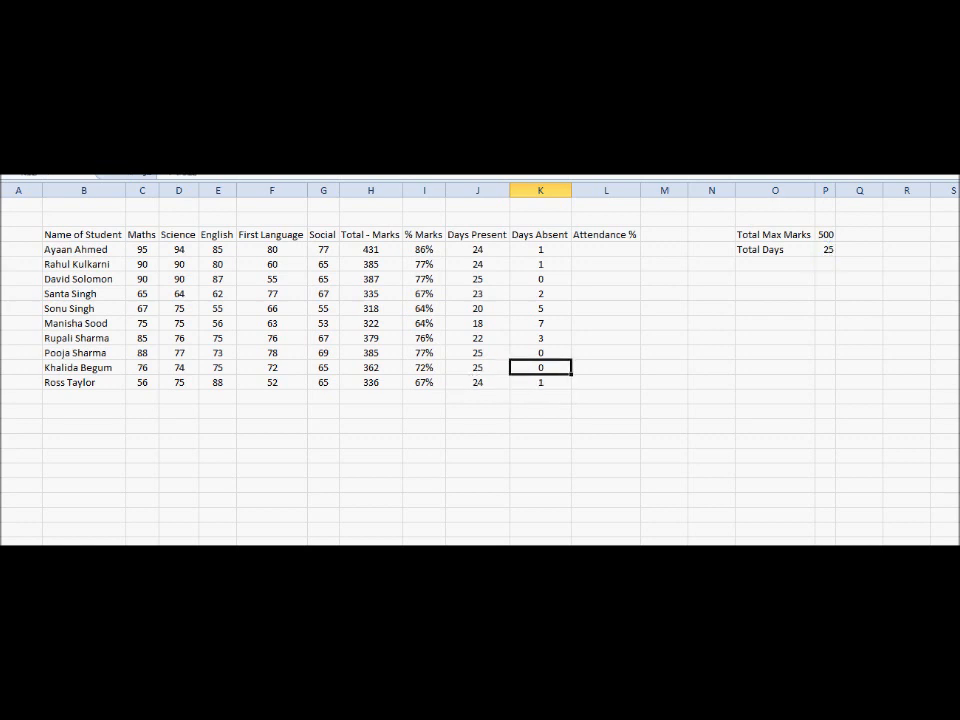
pyautogui.press('Up')
pyautogui.press('Up')
pyautogui.press('Up')
pyautogui.press('Up')
pyautogui.press('Up')
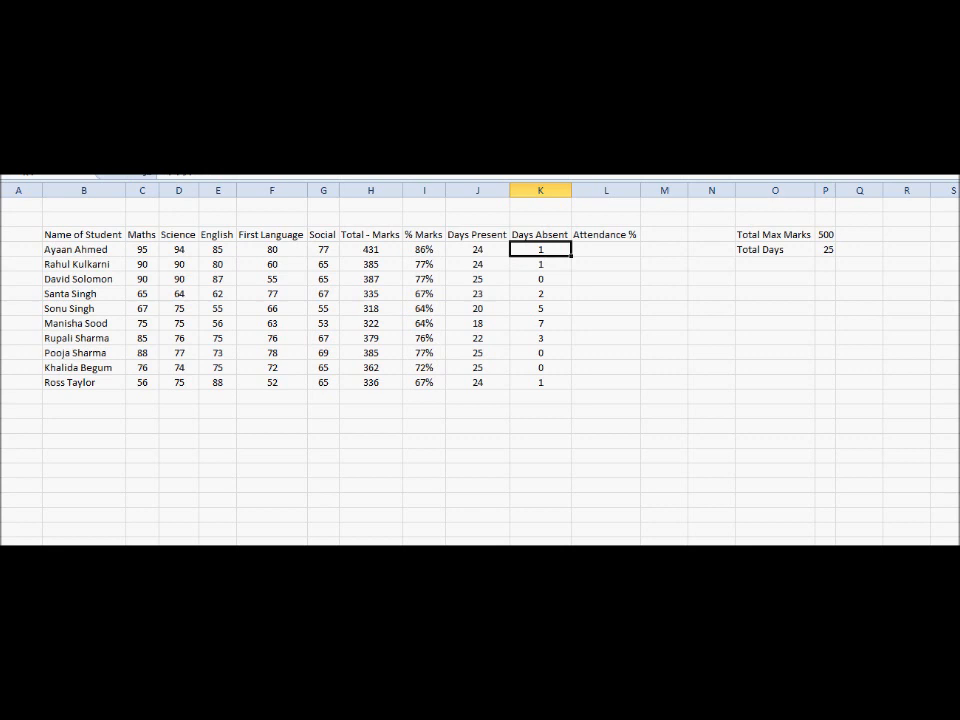
pyautogui.press('Left')
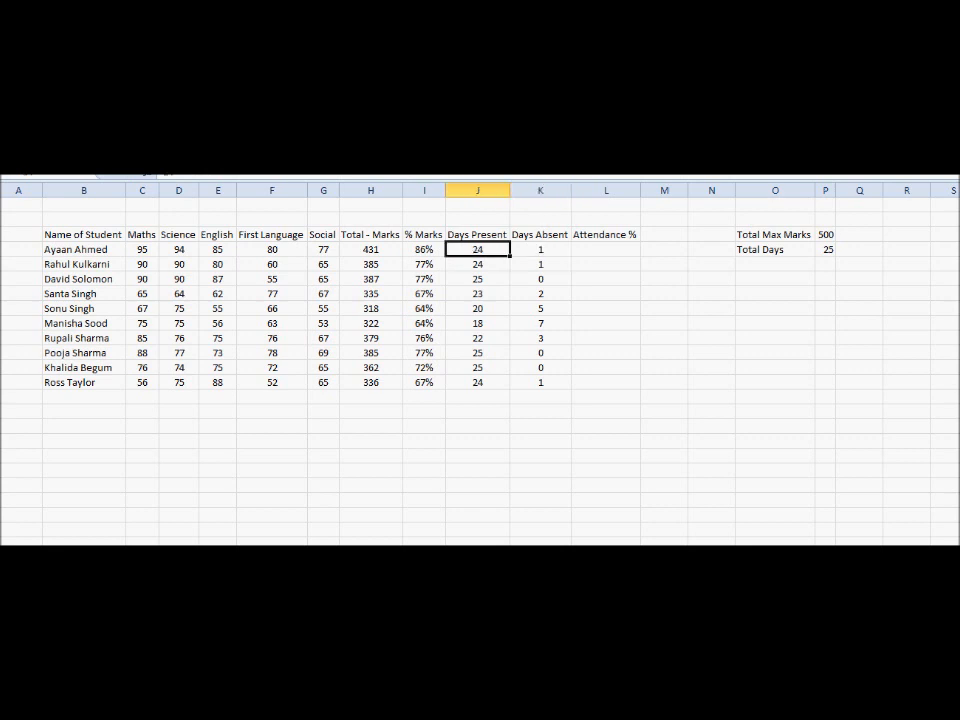
pyautogui.press('Right')
# Step: Calculate the first student's Attendance % in L4 with =J4/P4
pyautogui.press('Right')
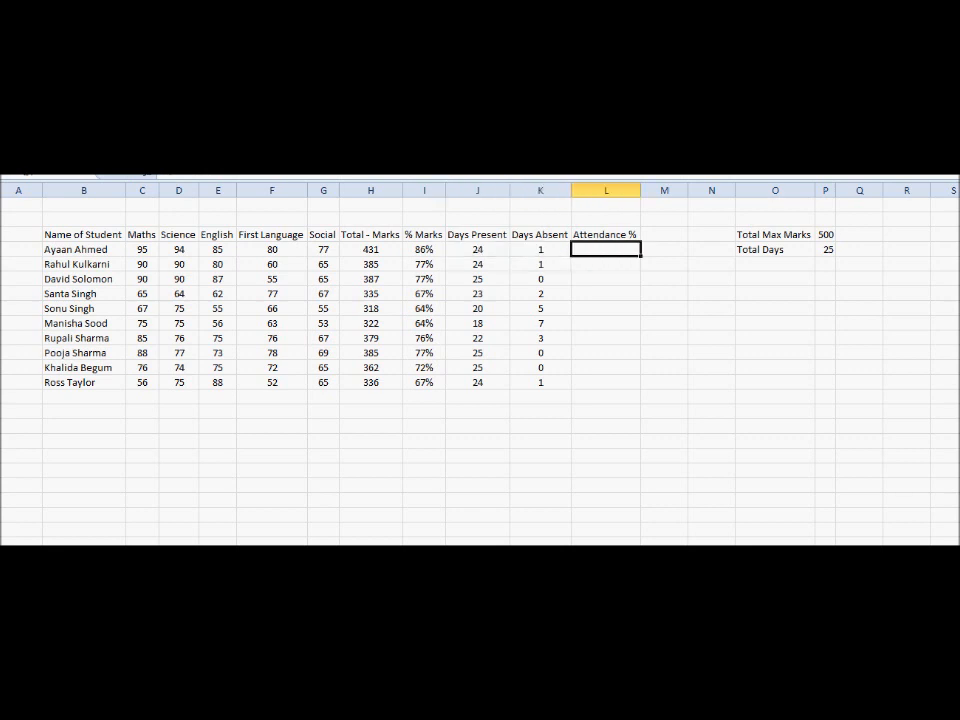
pyautogui.write('=')
pyautogui.press('Left')
pyautogui.press('Left')
pyautogui.write('/')
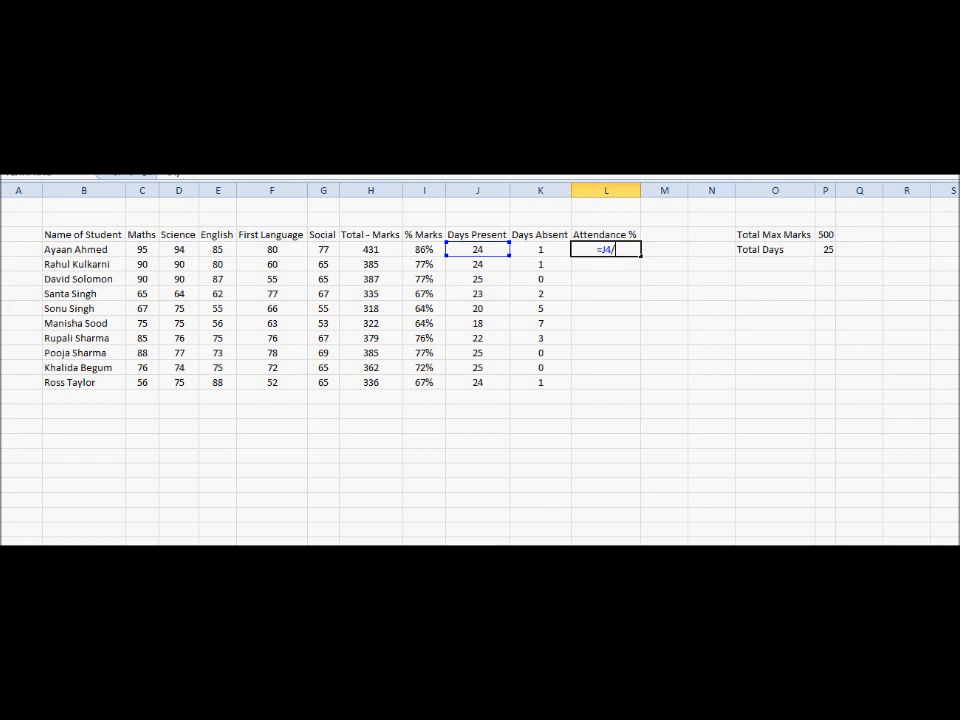
pyautogui.press('Right')
pyautogui.press('Right')
pyautogui.press('Right')
pyautogui.press('Right')
pyautogui.press('Return')
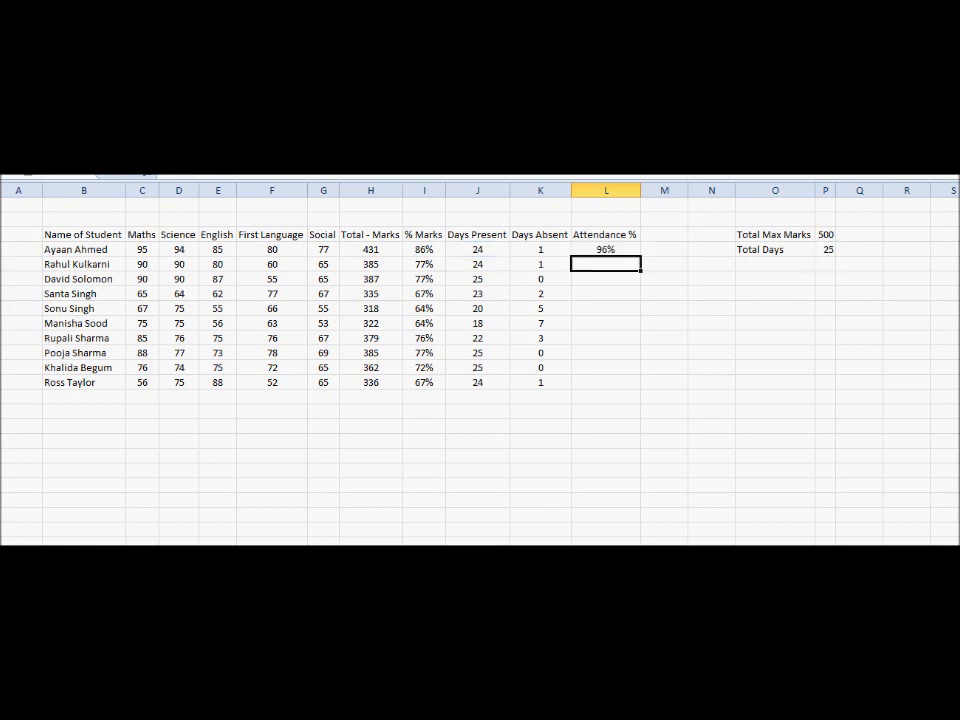
pyautogui.press('Up')
pyautogui.press('Down')
pyautogui.write('=')
pyautogui.press('Left')
pyautogui.press('Left')
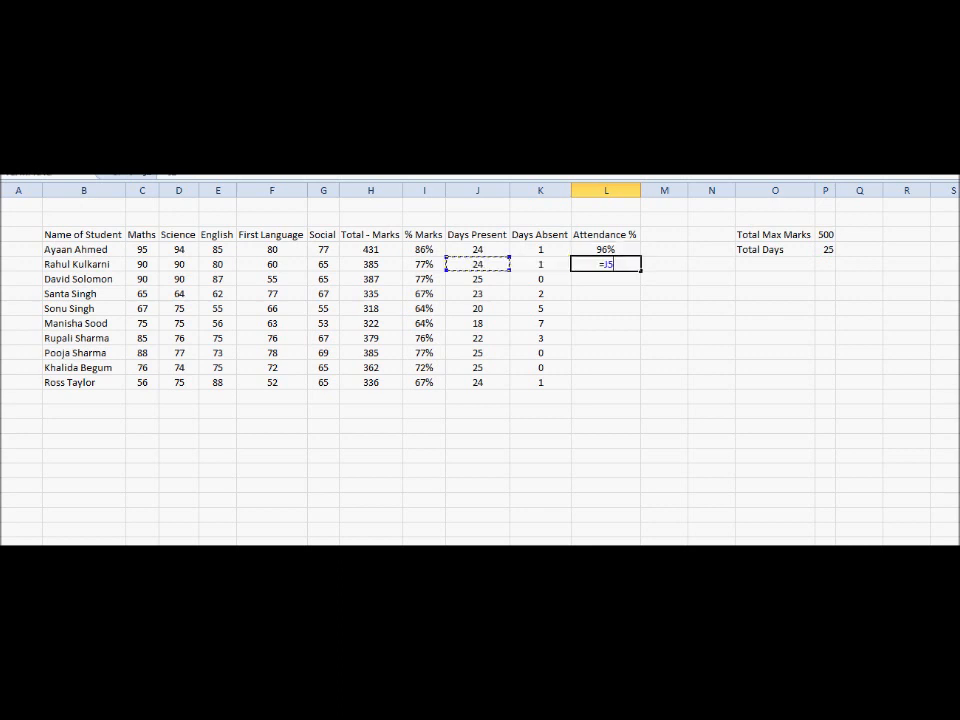
pyautogui.write('/')
pyautogui.press('Escape')
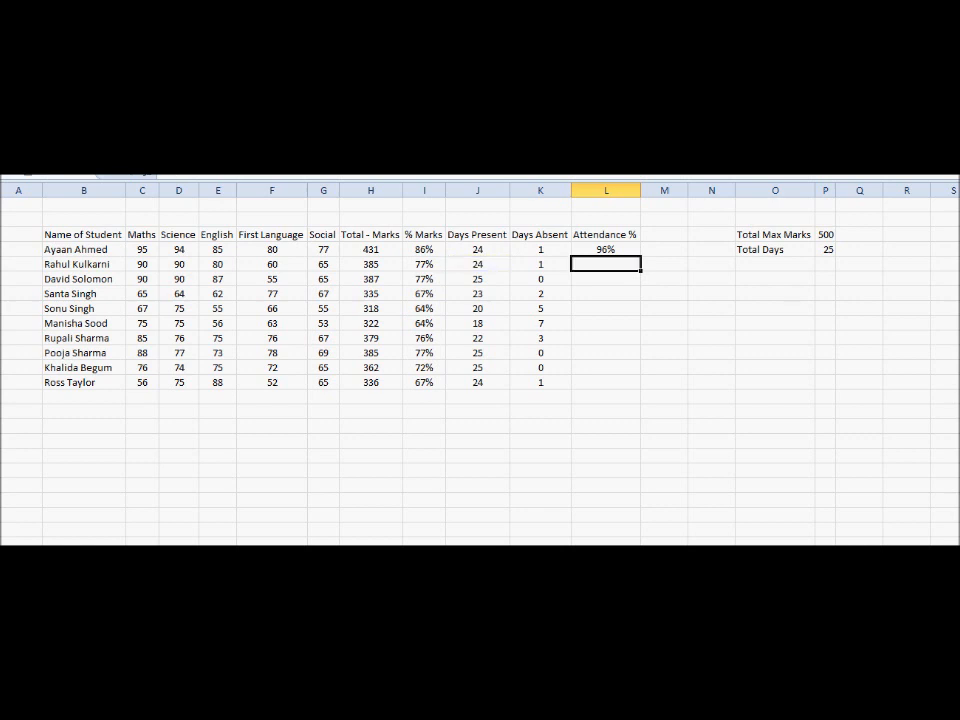
# Step: Try to fill the Attendance % formula from L4 down to L13, and undo the fill
pyautogui.press('Up')
pyautogui.moveTo(640, 256); pyautogui.dragTo(640, 388)
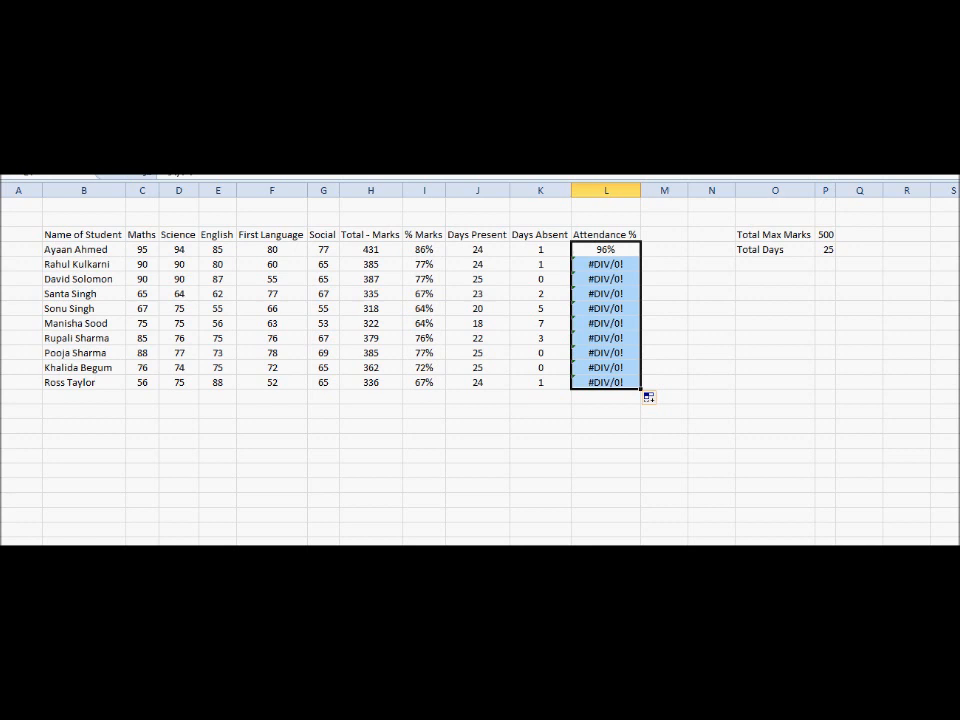
pyautogui.hotkey('ctrl', 'z')
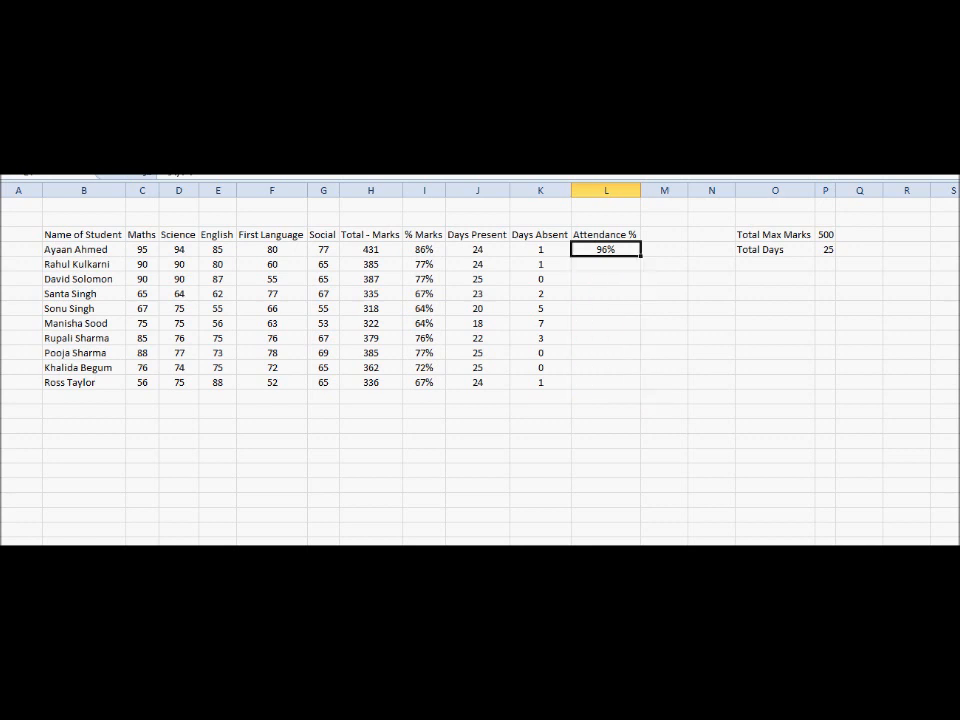
# Step: Make the Total Days reference P4 absolute in L4's Attendance % formula and fill it down to L13
pyautogui.press('F2')
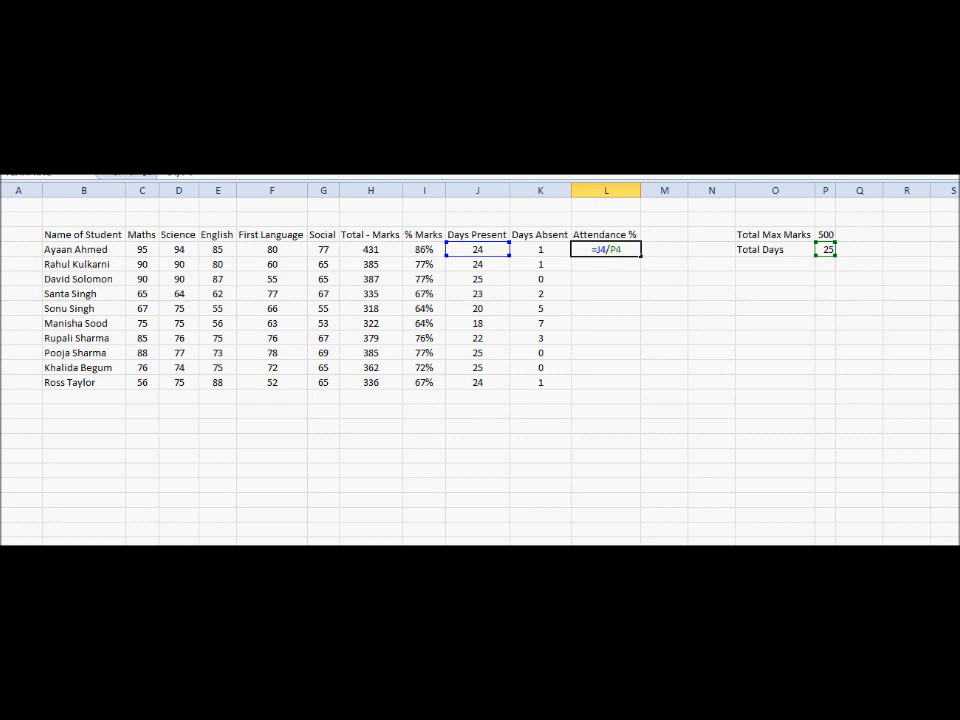
pyautogui.press('Left')
pyautogui.press('Left')
pyautogui.press('F4')
pyautogui.press('Return')
pyautogui.press('Up')
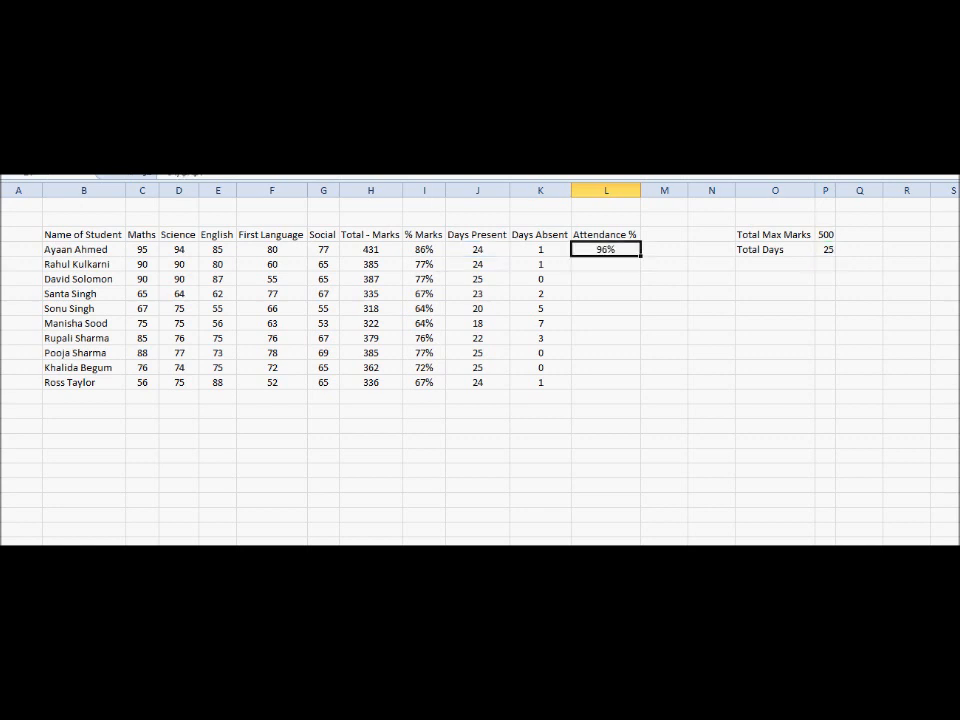
pyautogui.moveTo(640, 256); pyautogui.dragTo(640, 389)
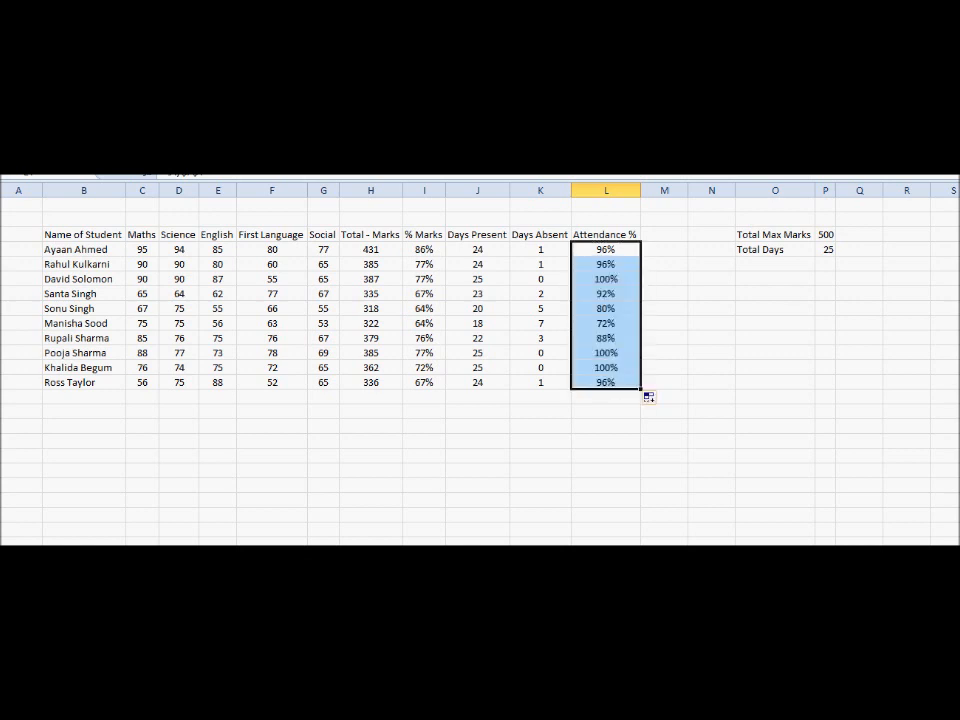
pyautogui.click(540, 426)
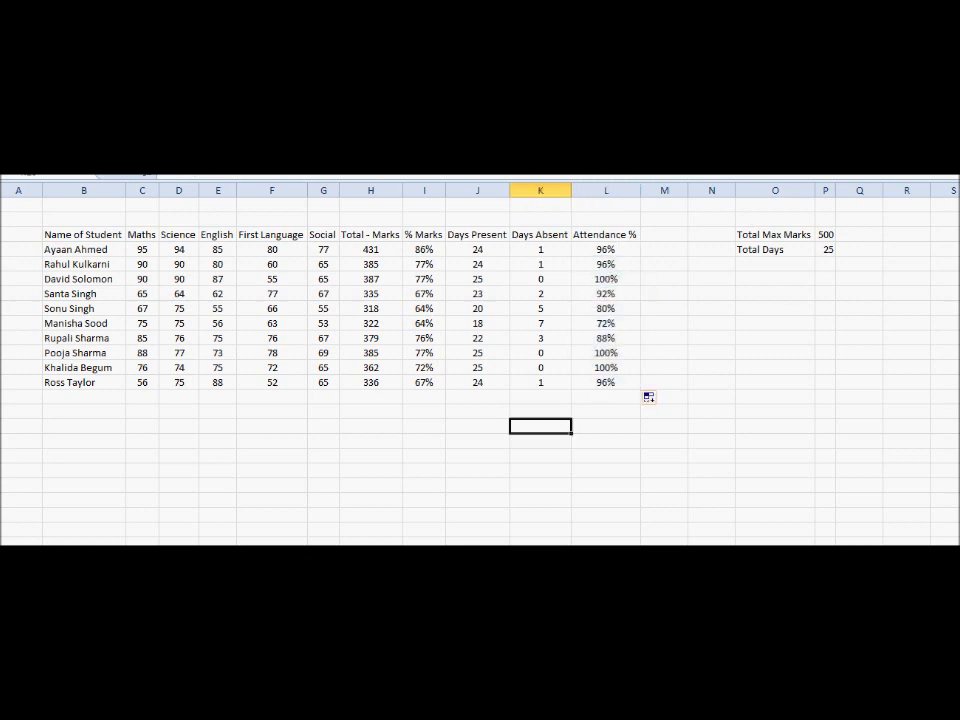
# Step: Make the table's header row, from Name of Student to Attendance % (B3:L3), bold
pyautogui.moveTo(83, 234); pyautogui.dragTo(605, 234)
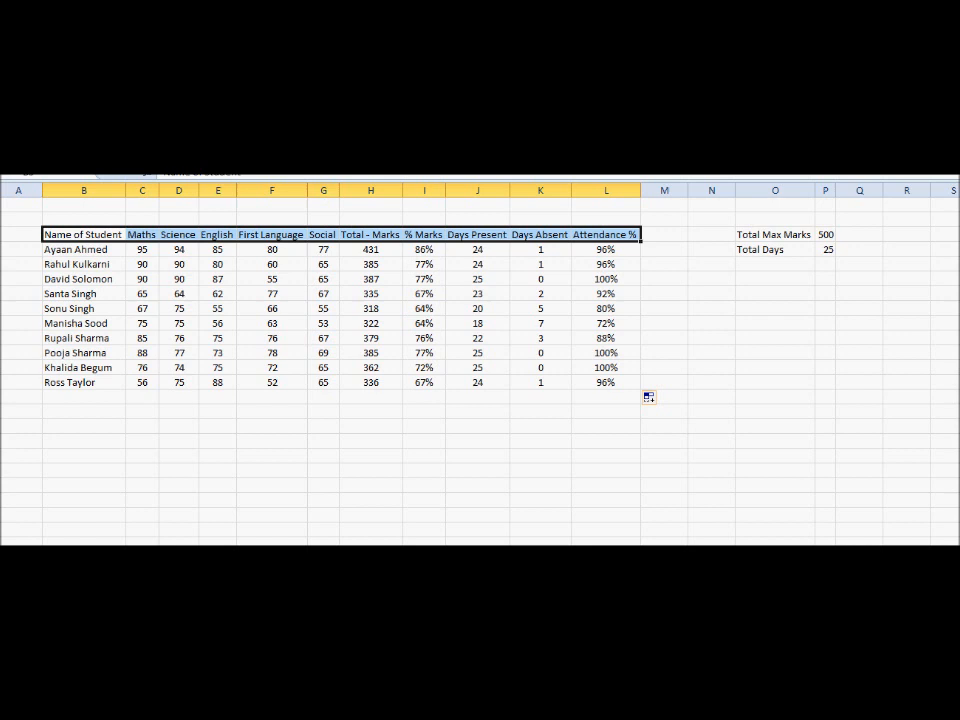
pyautogui.hotkey('ctrl', 'b')
pyautogui.click(84, 249)
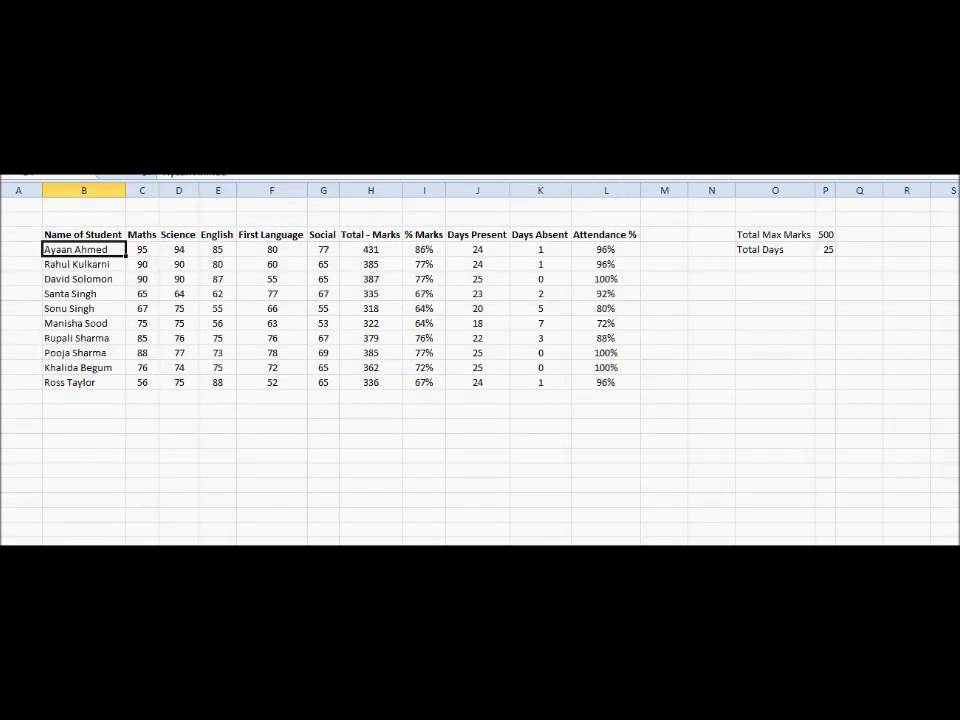
# Step: Enter March as the month label in B2 above the table
pyautogui.press('Up')
pyautogui.press('Up')
pyautogui.write('March')
pyautogui.press('Return')
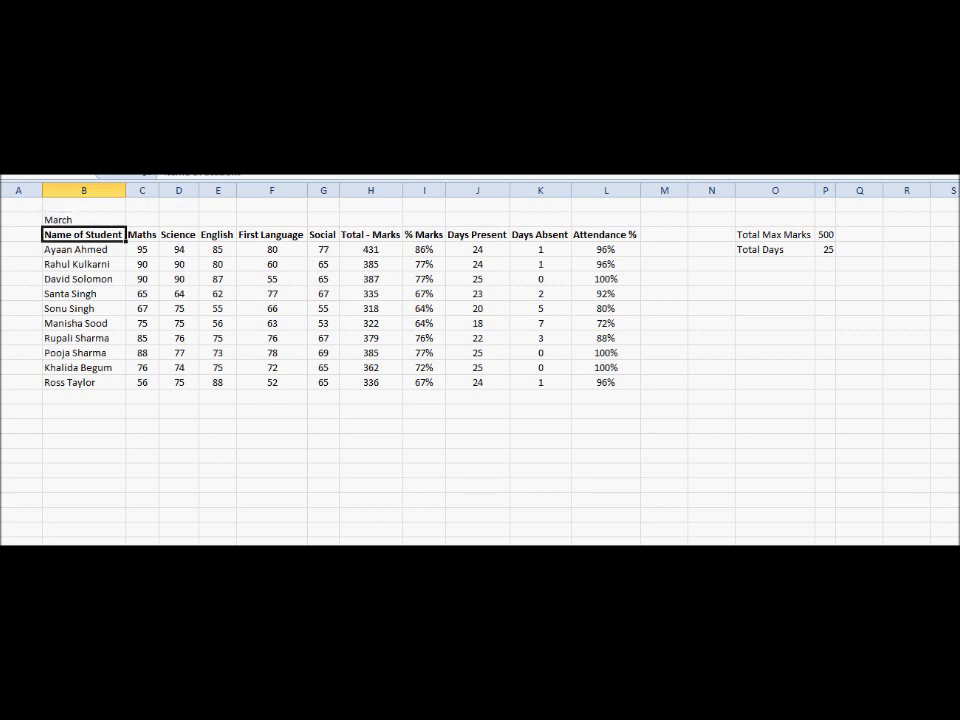
# Step: Change the month label in B2 to April
pyautogui.press('Down')
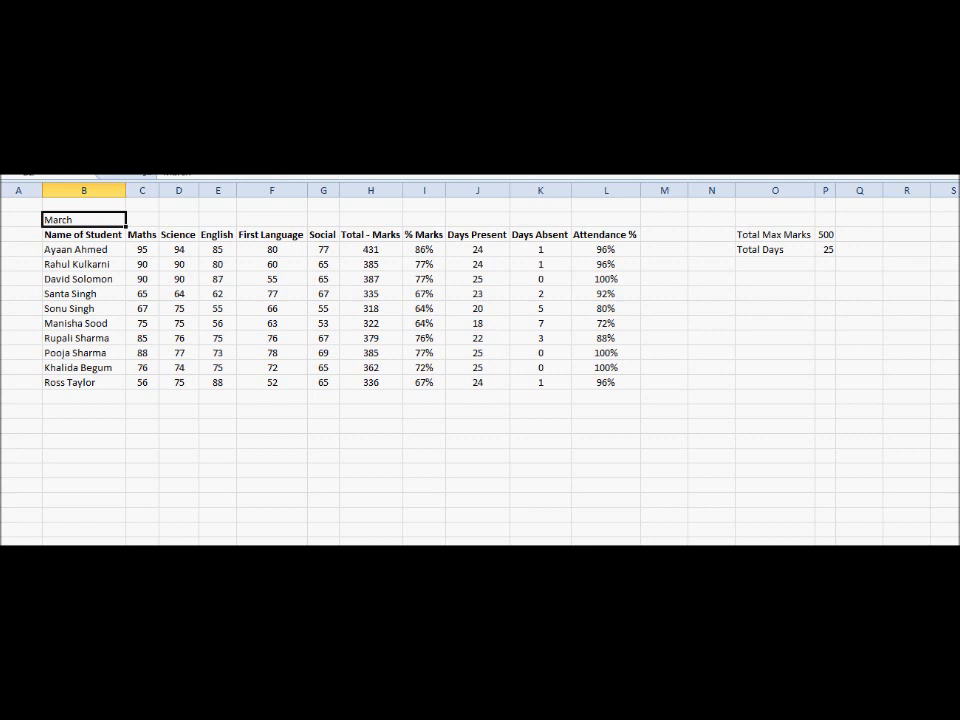
pyautogui.press('BackSpace')
pyautogui.write('April')
pyautogui.press('Return')
# Step: Clear all students' subject marks from Maths to Social in C4:G13
pyautogui.press('Right')
pyautogui.press('Down')
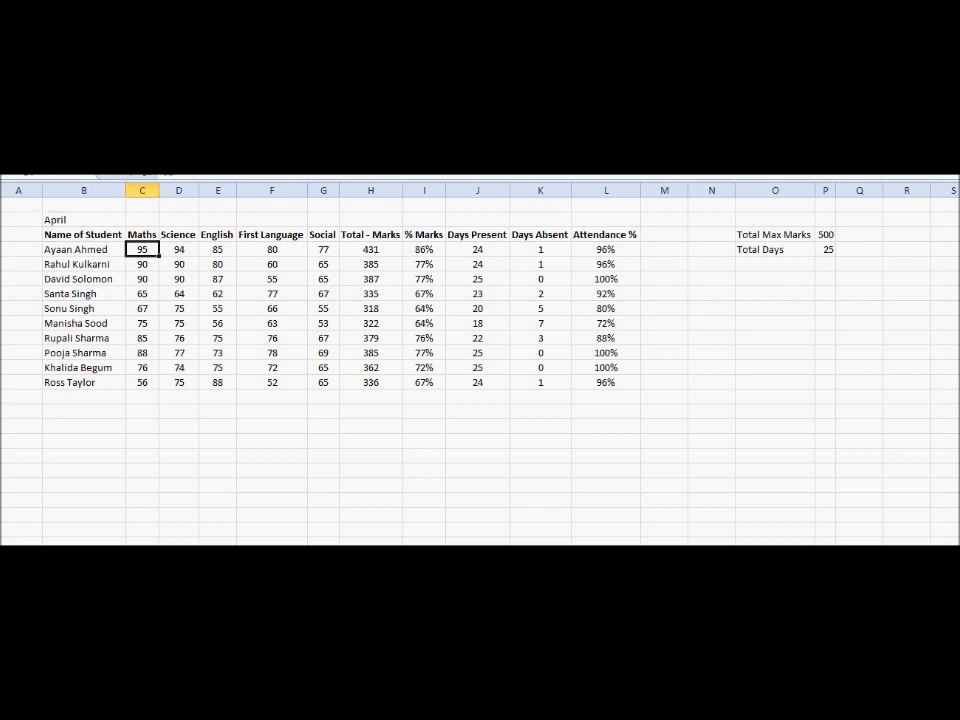
pyautogui.hotkey('shift', 'Right')
pyautogui.hotkey('shift', 'Right')
pyautogui.hotkey('shift', 'Right')
pyautogui.hotkey('shift', 'Right')
pyautogui.hotkey('shift', 'Down')
pyautogui.hotkey('shift', 'Down')
pyautogui.hotkey('shift', 'Down')
pyautogui.hotkey('shift', 'Down')
pyautogui.hotkey('shift', 'Down')
pyautogui.hotkey('shift', 'Down')
pyautogui.hotkey('shift', 'Down')
pyautogui.hotkey('shift', 'Down')
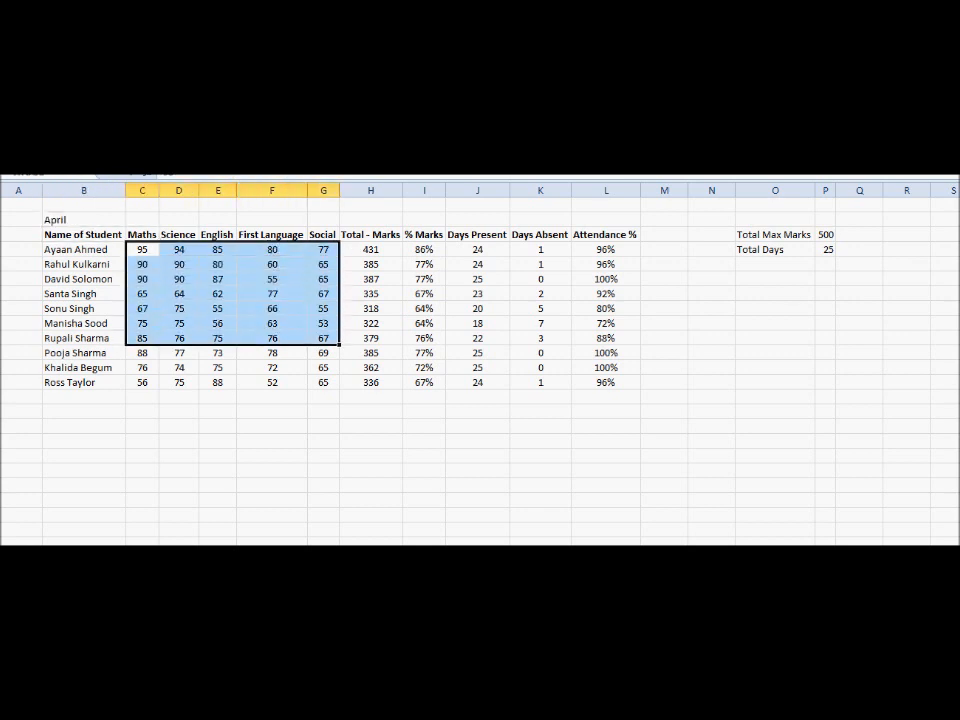
pyautogui.hotkey('shift', 'Down')
pyautogui.press('Delete')
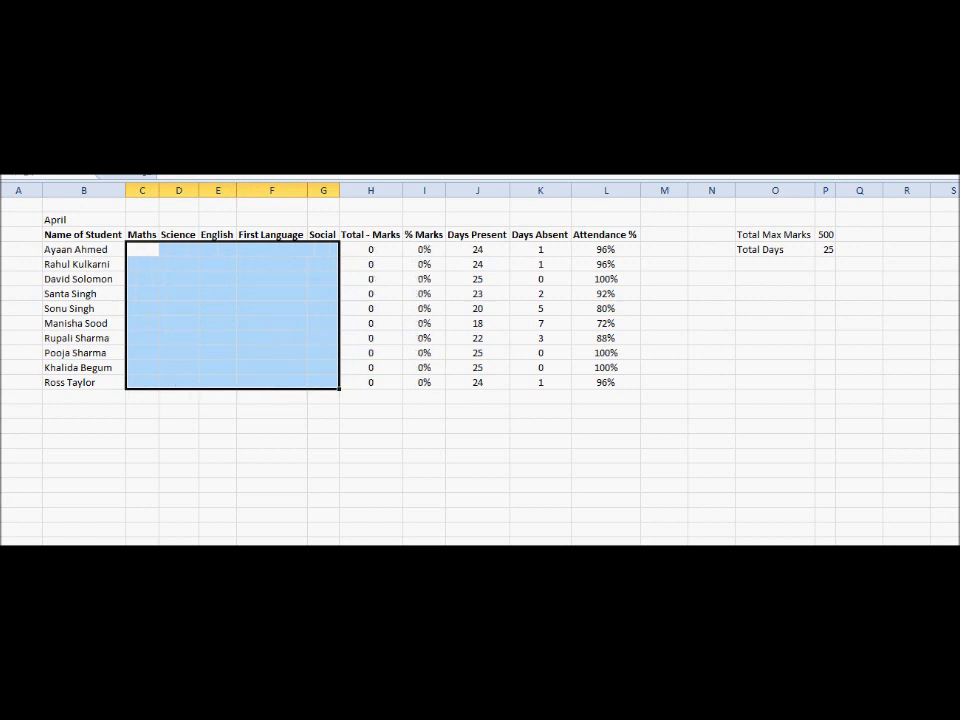
# Step: Clear the Days Present values of all students in J4:J13
pyautogui.press('Right')
pyautogui.press('Right')
pyautogui.press('Right')
pyautogui.press('Right')
pyautogui.press('Right')
pyautogui.press('Right')
pyautogui.press('Right')
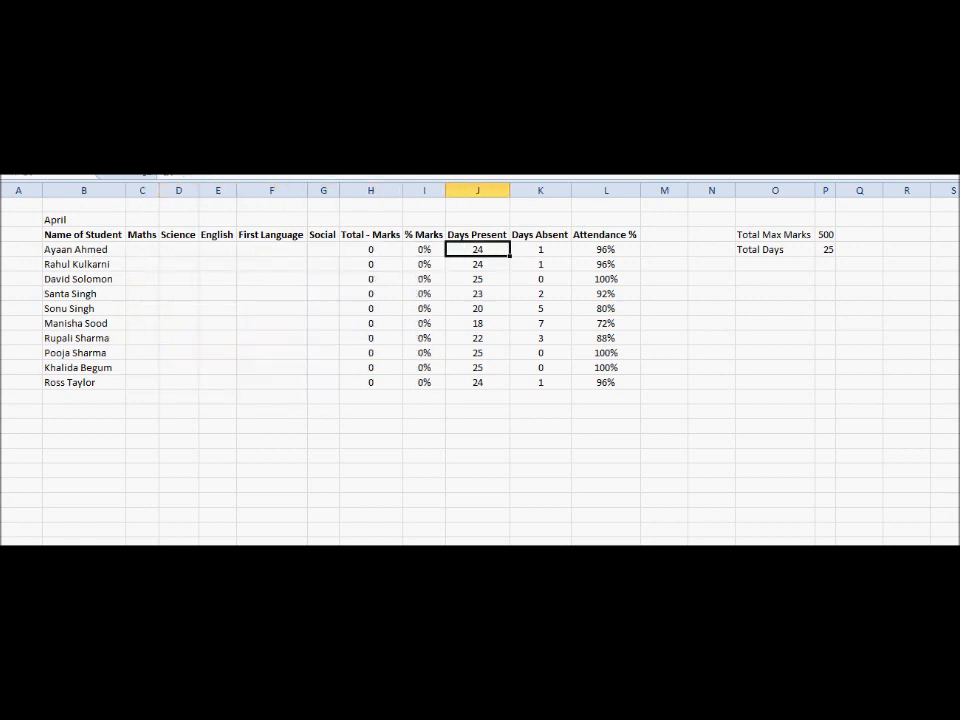
pyautogui.hotkey('shift', 'Down')
pyautogui.hotkey('shift', 'Down')
pyautogui.hotkey('shift', 'Down')
pyautogui.hotkey('shift', 'Down')
pyautogui.hotkey('shift', 'Down')
pyautogui.hotkey('shift', 'Down')
pyautogui.hotkey('shift', 'Down')
pyautogui.hotkey('shift', 'Down')
pyautogui.hotkey('shift', 'Down')
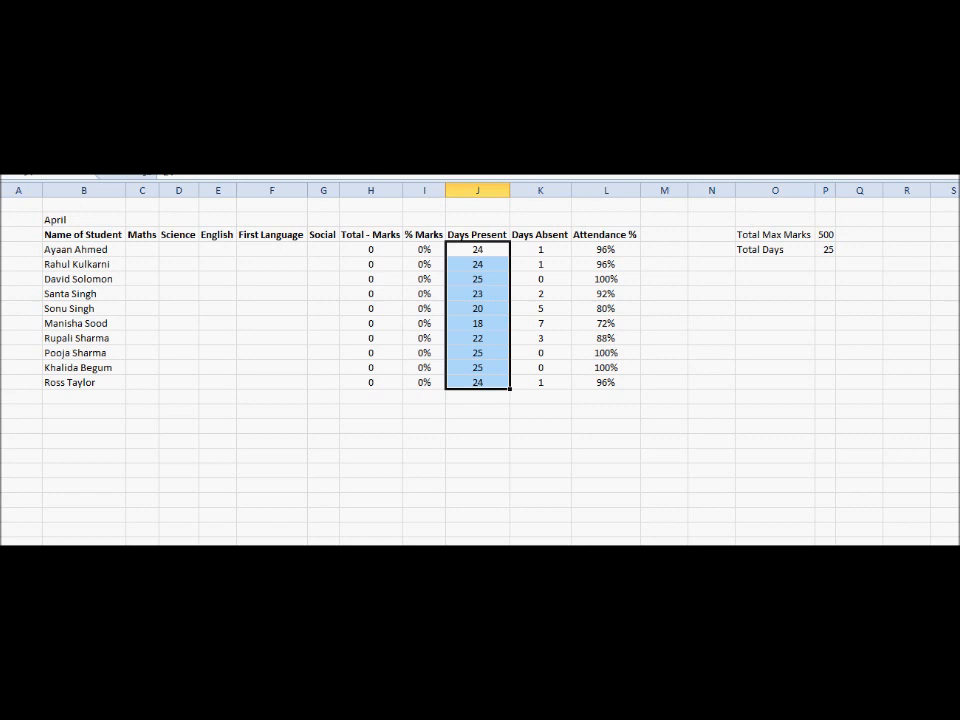
pyautogui.press('Delete')
# Step: Enter the first student's April marks in C4:G4: Maths 66, Science 77, English 88, First Language 77, Social 66
pyautogui.press('Left')
pyautogui.press('Left')
pyautogui.press('Left')
pyautogui.press('Left')
pyautogui.press('Left')
pyautogui.press('Left')
pyautogui.press('Left')
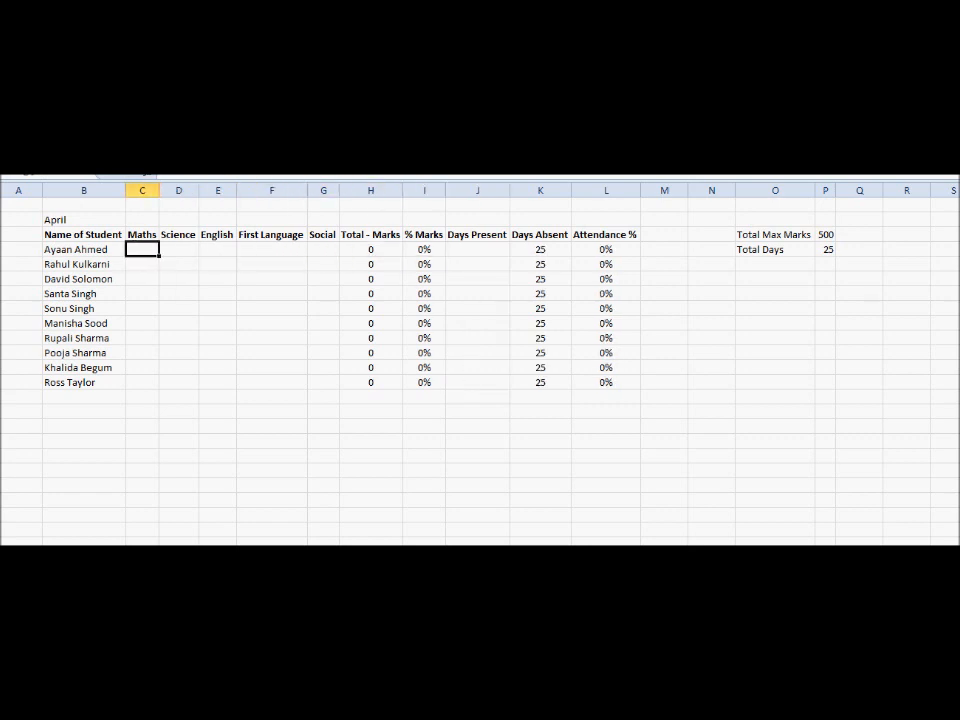
pyautogui.write('66')
pyautogui.press('Tab')
pyautogui.write('77')
pyautogui.press('Tab')
pyautogui.write('88')
pyautogui.press('Tab')
pyautogui.write('77')
pyautogui.press('Tab')
pyautogui.write('66')
pyautogui.press('Return')
# Step: Set the first student's Days Present in J4 to 22
pyautogui.press('Up')
pyautogui.press('Right')
pyautogui.press('Right')
pyautogui.press('Right')
pyautogui.write('22')
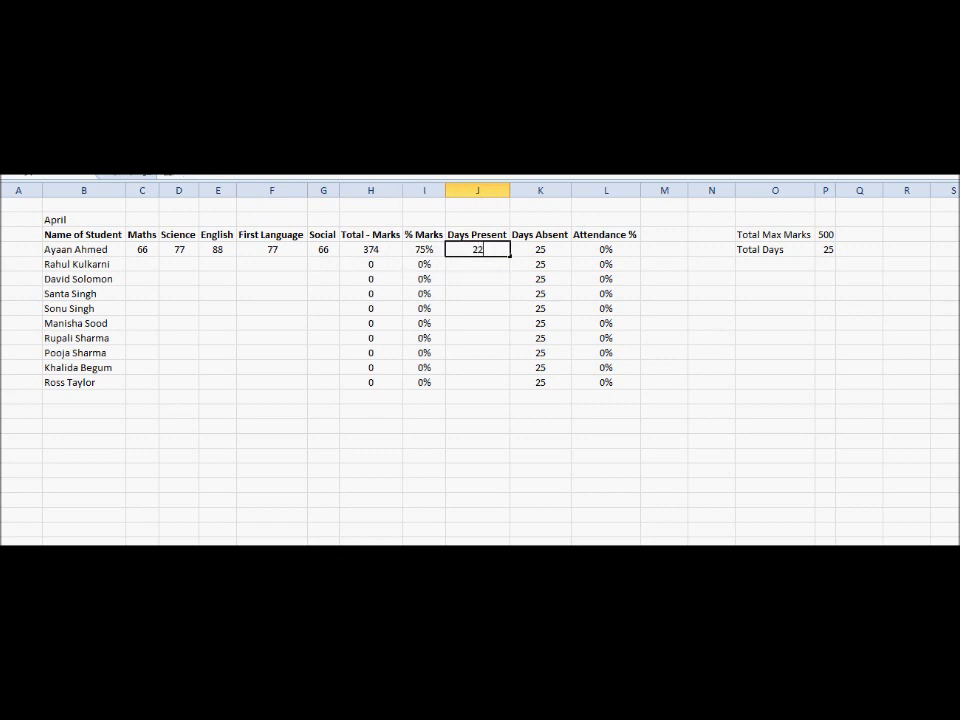
pyautogui.press('Return')
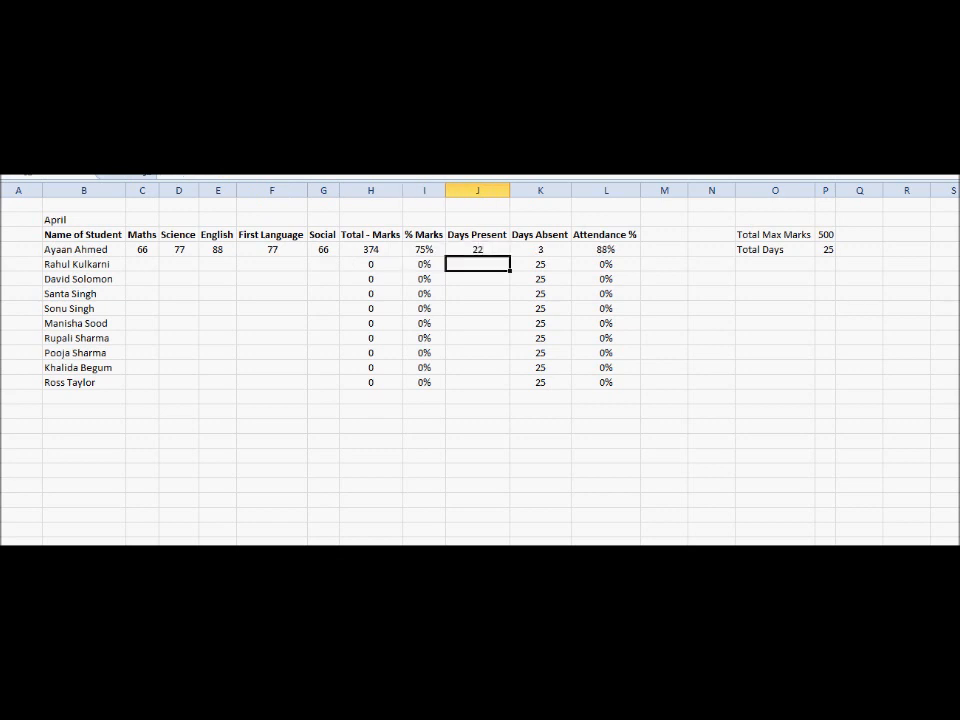